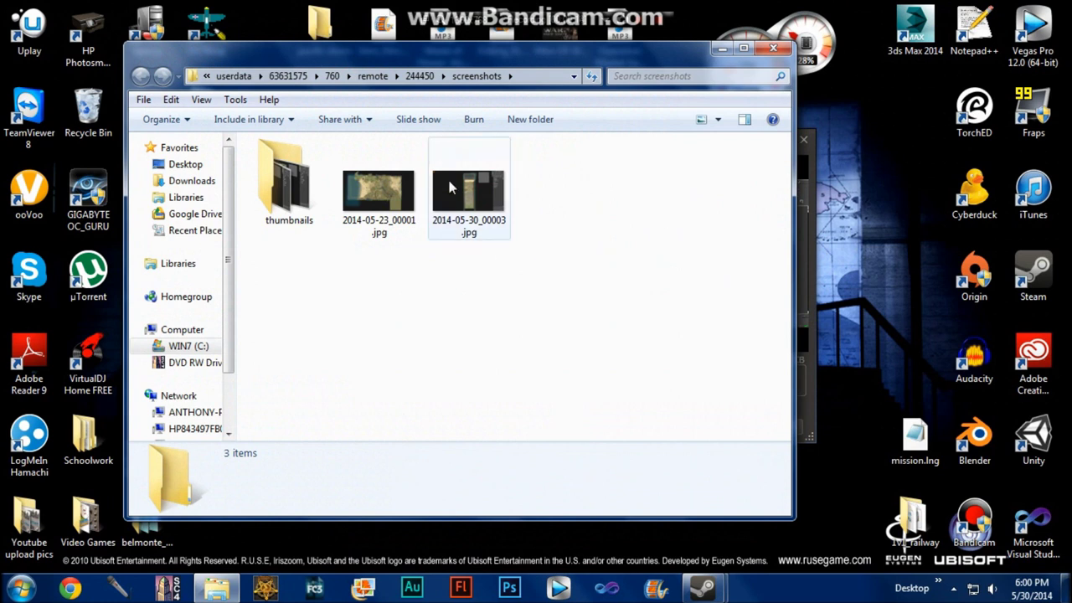
# Move the screenshot 2014-05-30_00003.jpg out of the screenshots folder onto the desktop and close the folder window.
pyautogui.moveTo(465, 209); pyautogui.dragTo(869, 356)
pyautogui.click(499, 308)
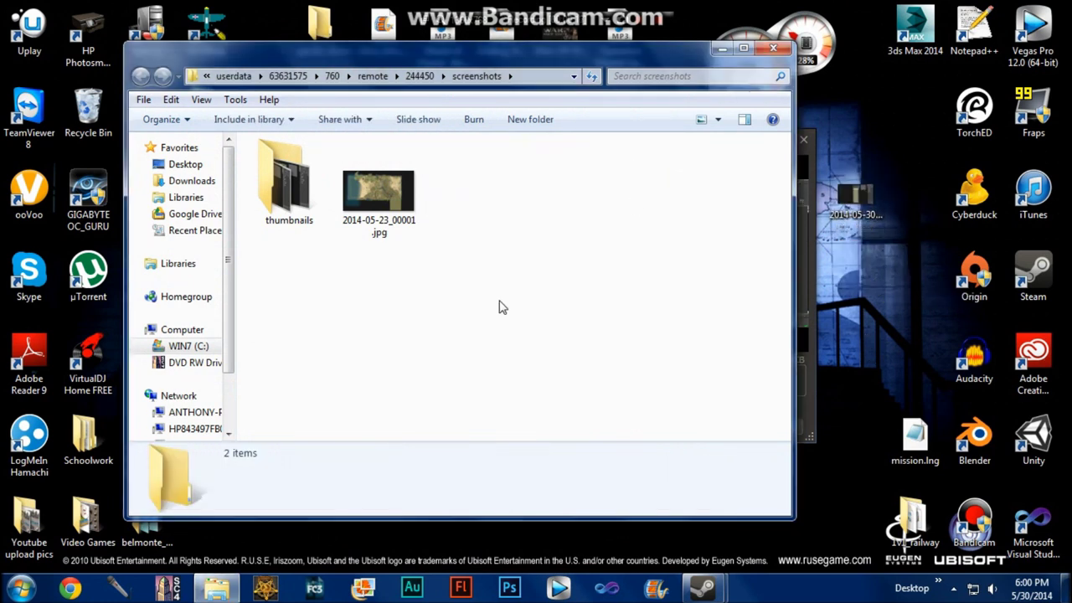
pyautogui.click(768, 49)
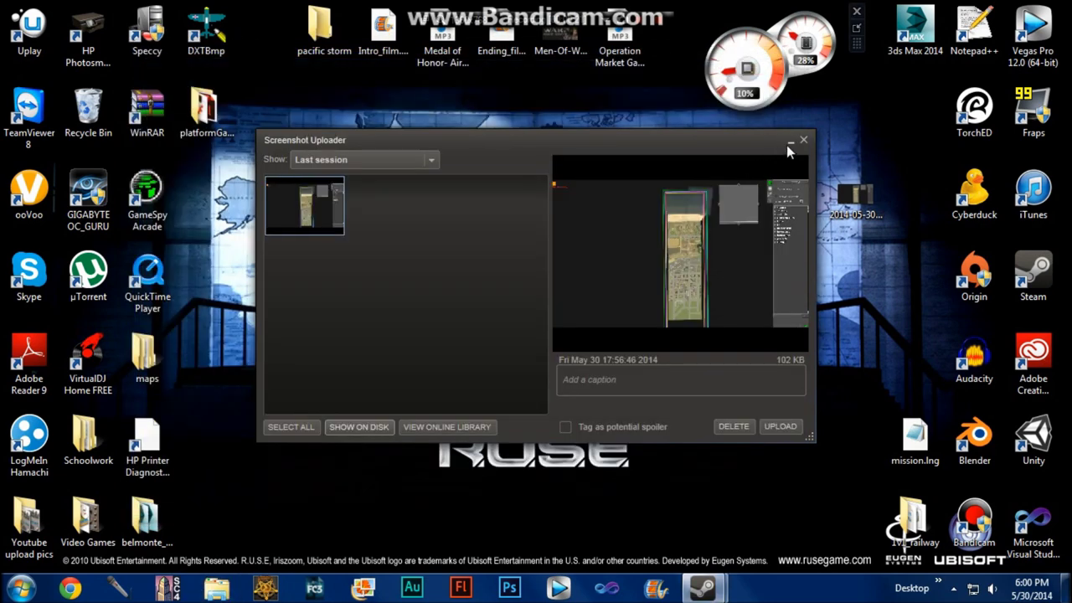
# Close the Screenshot Uploader and place the screenshot file near the middle of the desktop.
pyautogui.click(802, 139)
pyautogui.moveTo(703, 588)
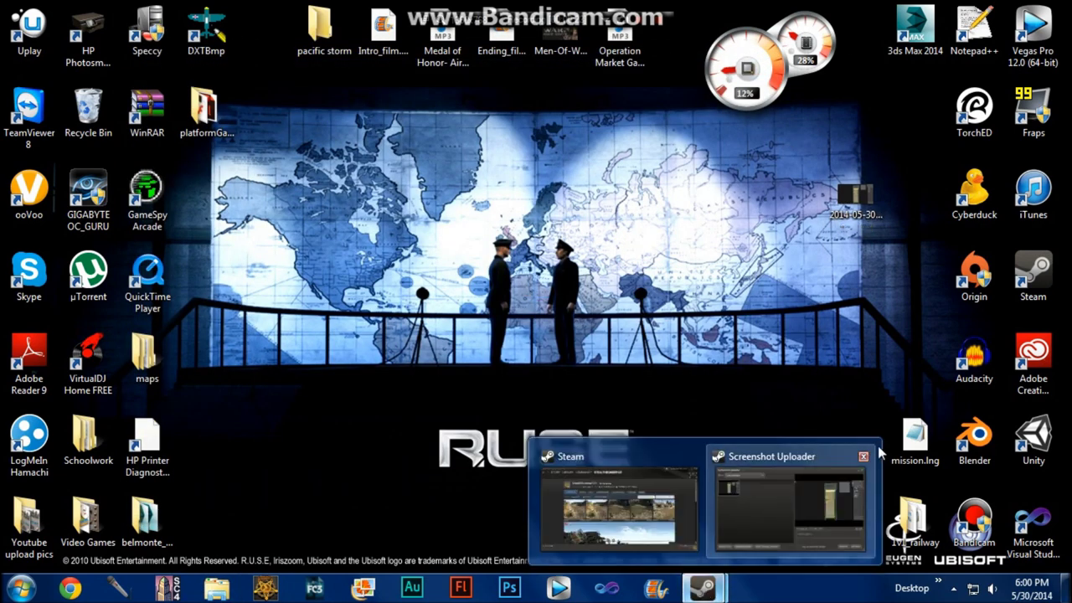
pyautogui.click(869, 456)
pyautogui.moveTo(854, 195); pyautogui.dragTo(502, 358)
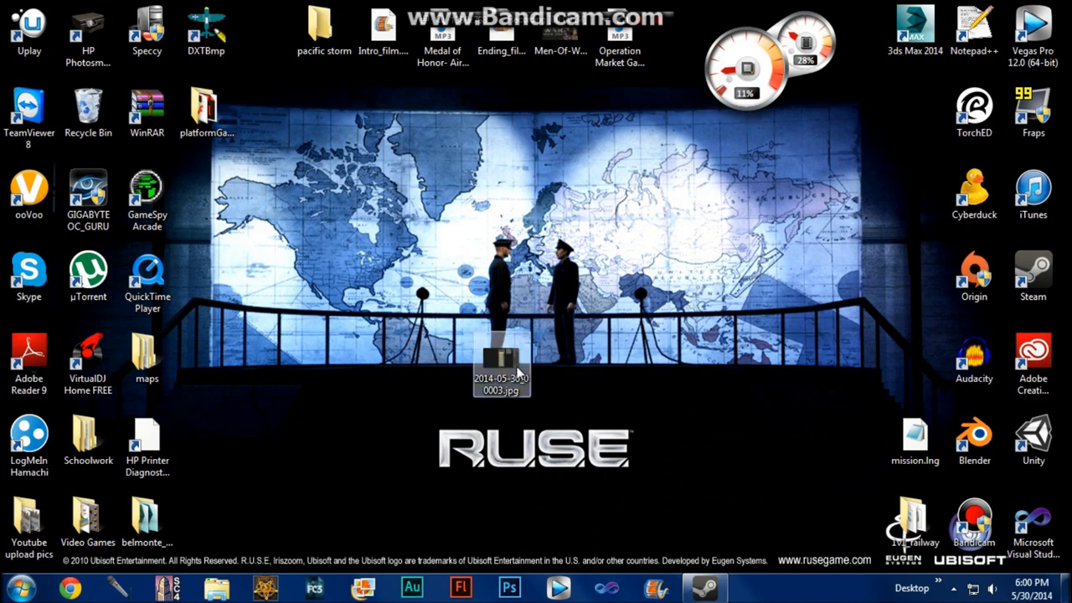
pyautogui.moveTo(499, 374)
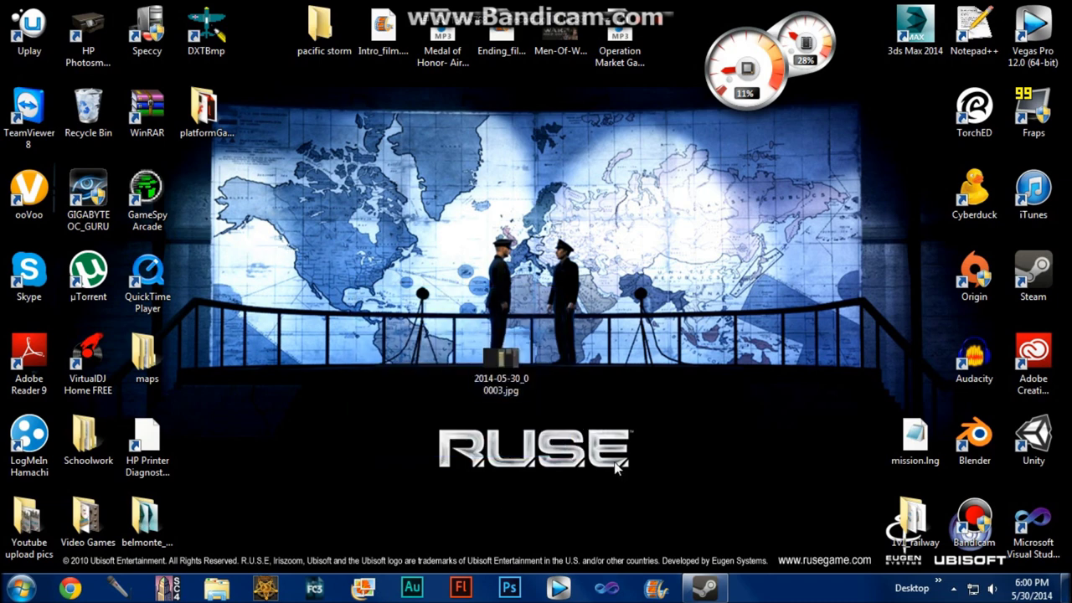
# Switch to Photoshop and open 2014-05-30_00003.jpg from the desktop.
pyautogui.click(508, 588)
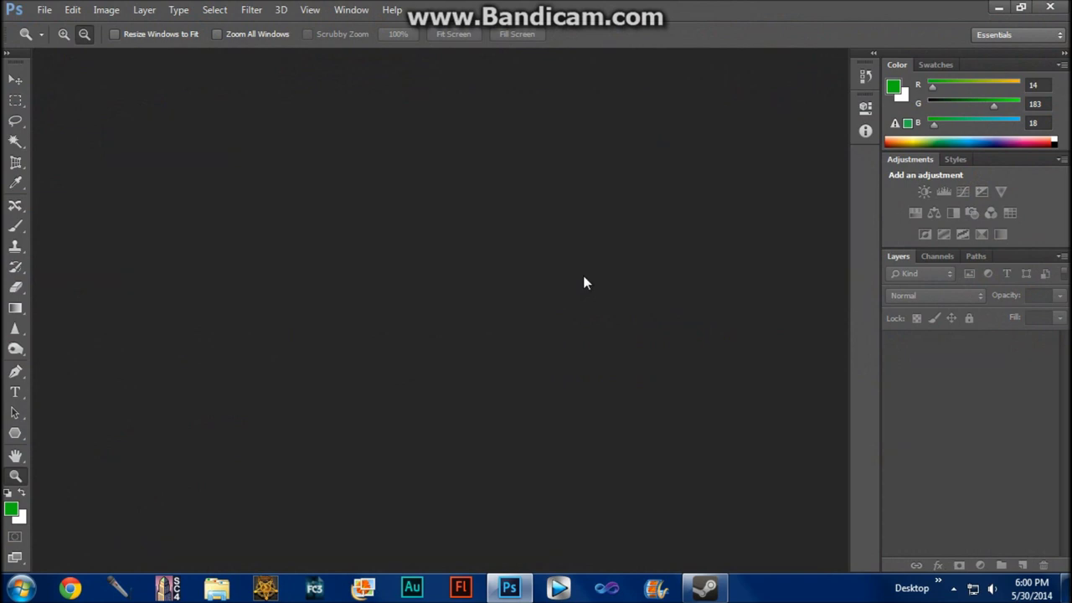
pyautogui.click(43, 10)
pyautogui.click(60, 43)
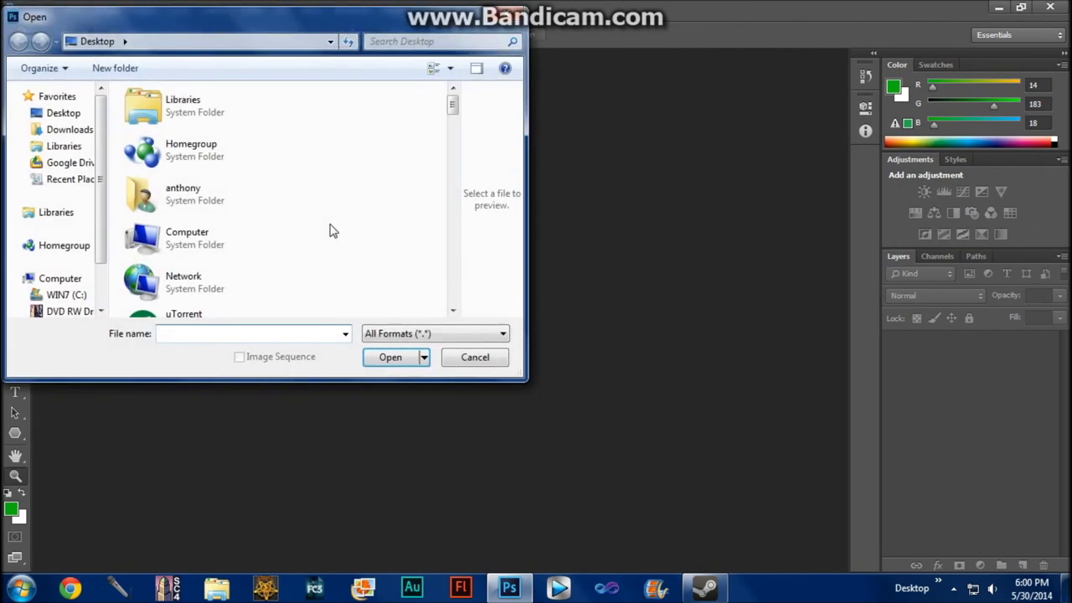
pyautogui.moveTo(452, 106); pyautogui.dragTo(452, 239)
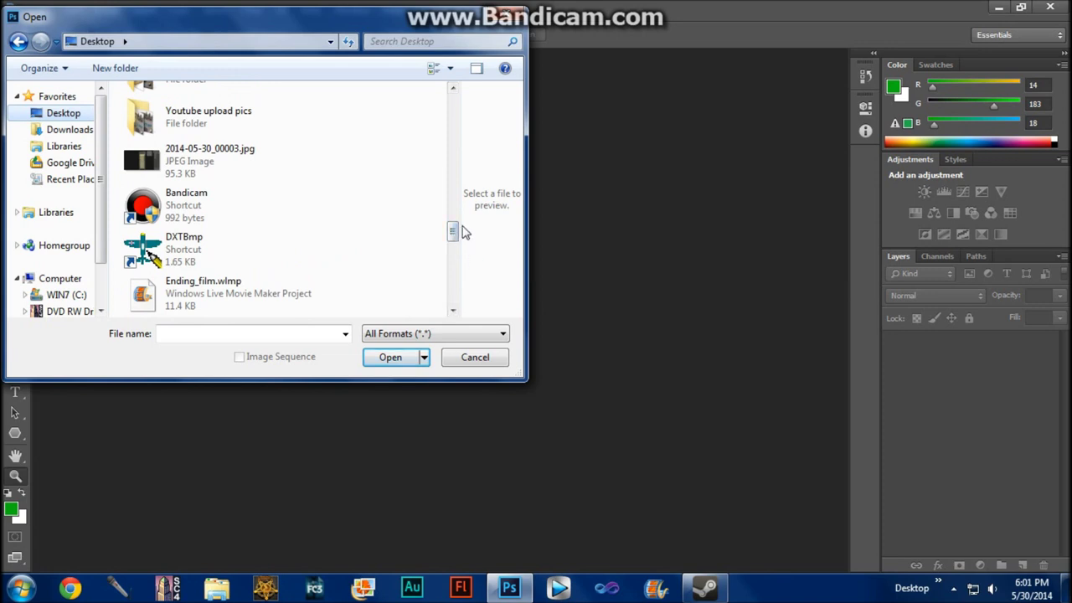
pyautogui.moveTo(455, 238); pyautogui.dragTo(452, 223)
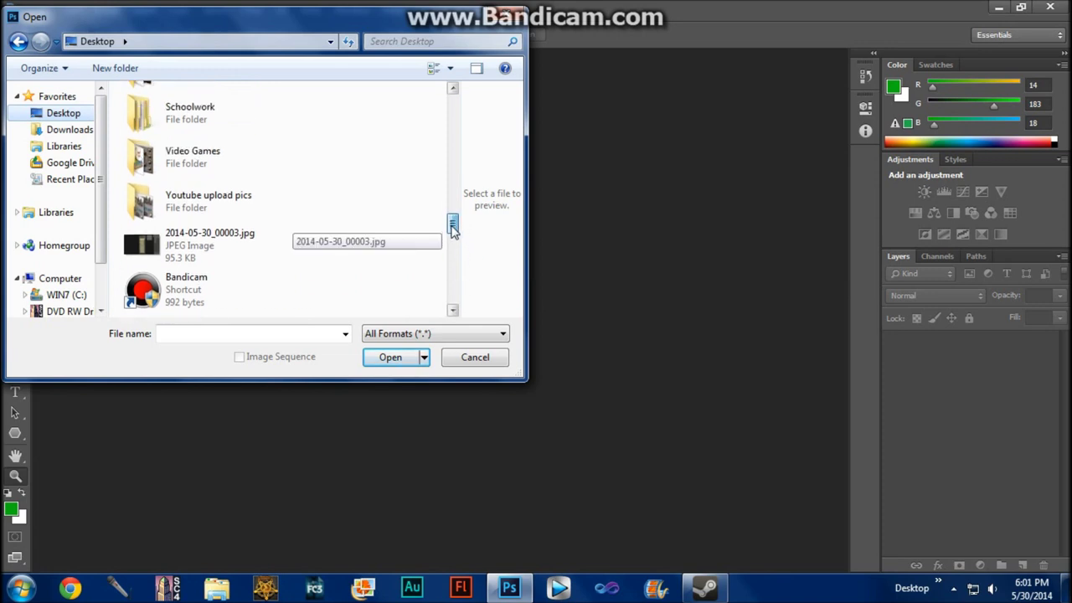
pyautogui.click(237, 252)
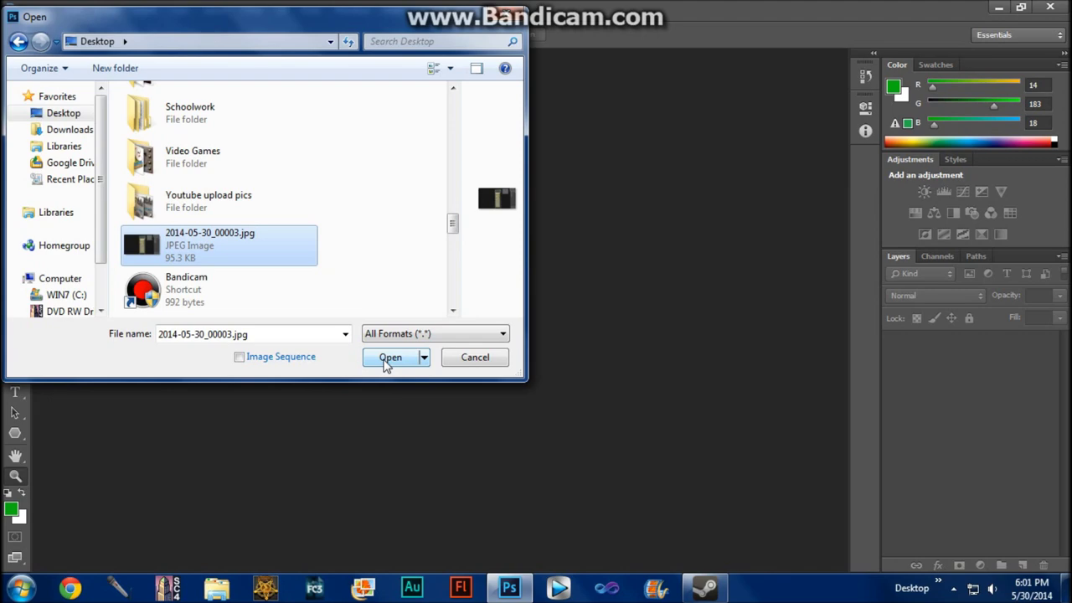
pyautogui.click(388, 360)
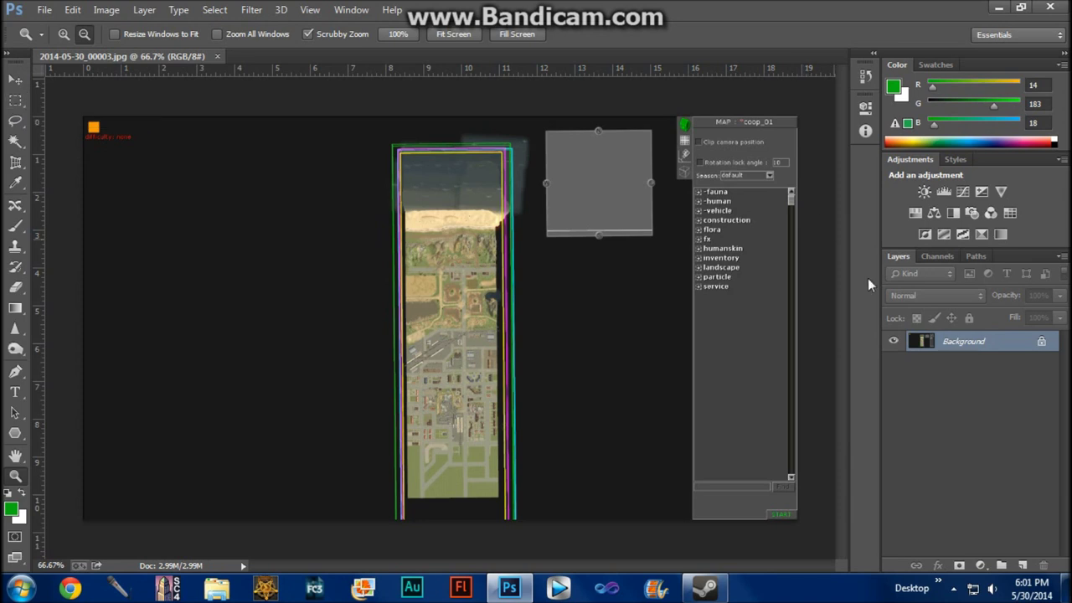
# Convert the Background into an editable layer named Layer 0 and add an empty layer above it, keeping Layer 0 active.
pyautogui.doubleClick(995, 345)
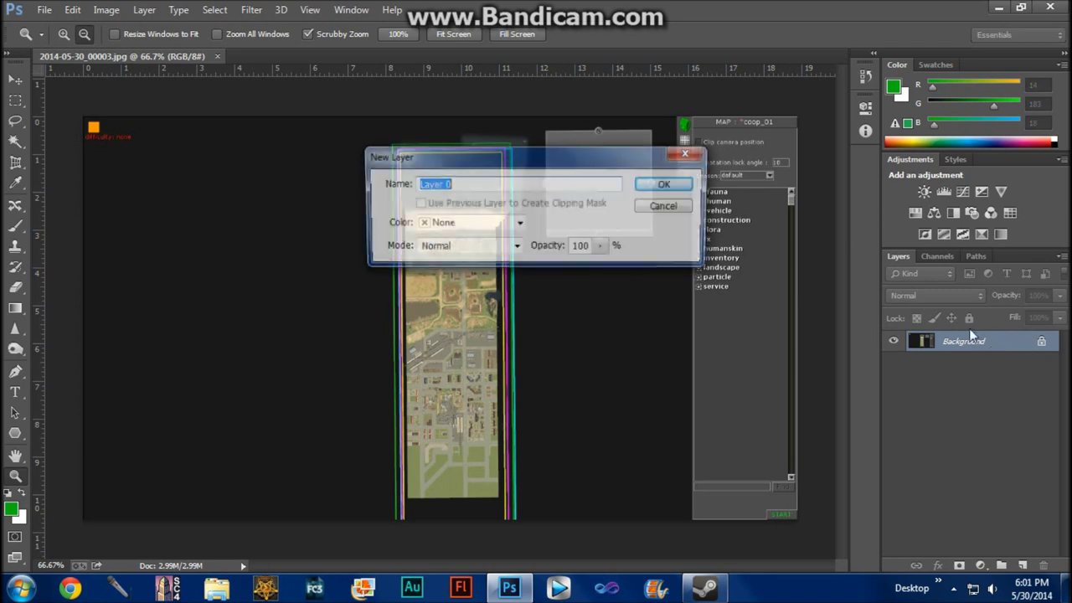
pyautogui.click(682, 184)
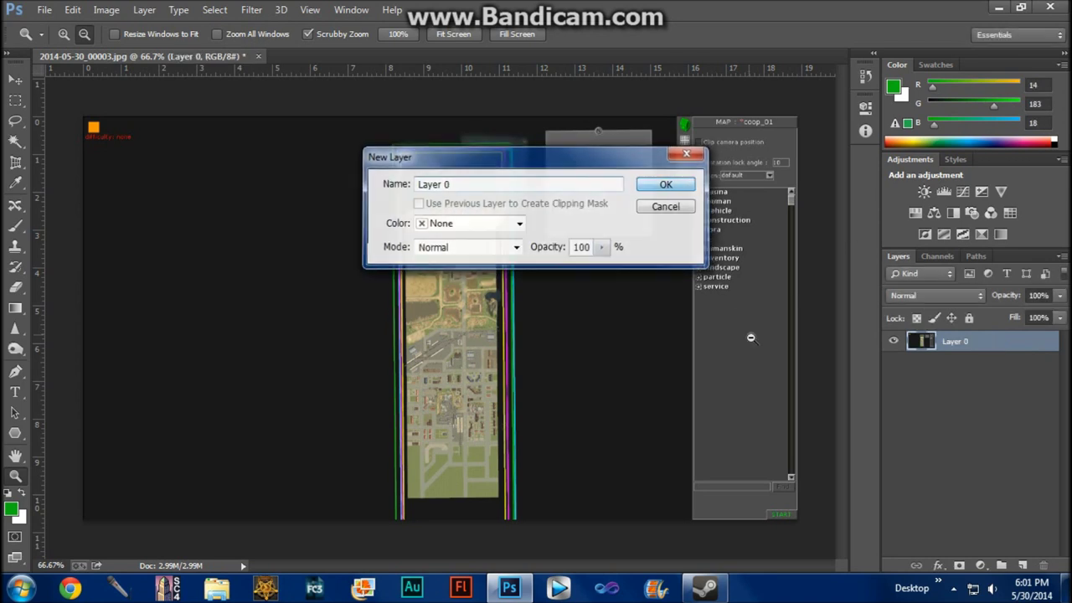
pyautogui.click(1023, 567)
pyautogui.click(1008, 369)
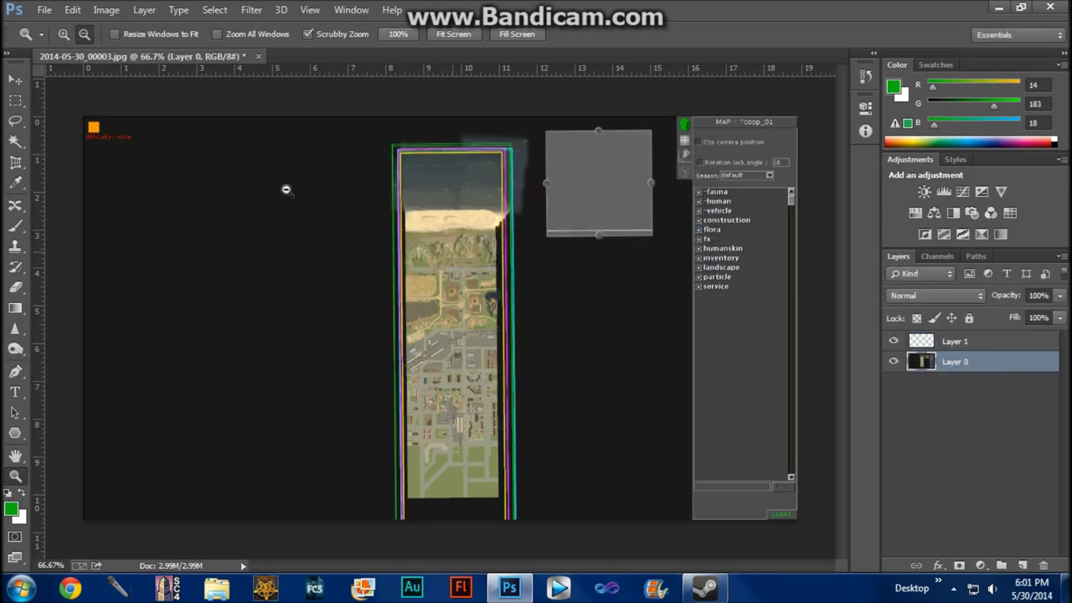
# Select the tall map strip inside the coloured borders with a rectangular marquee and cut it out of Layer 0.
pyautogui.click(15, 100)
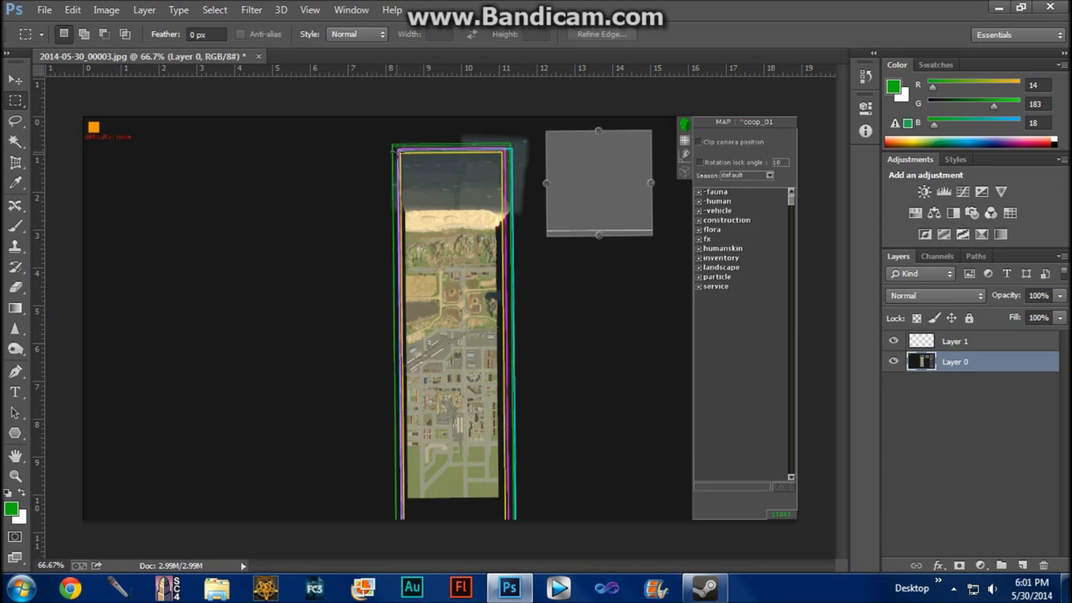
pyautogui.moveTo(400, 153); pyautogui.dragTo(500, 499)
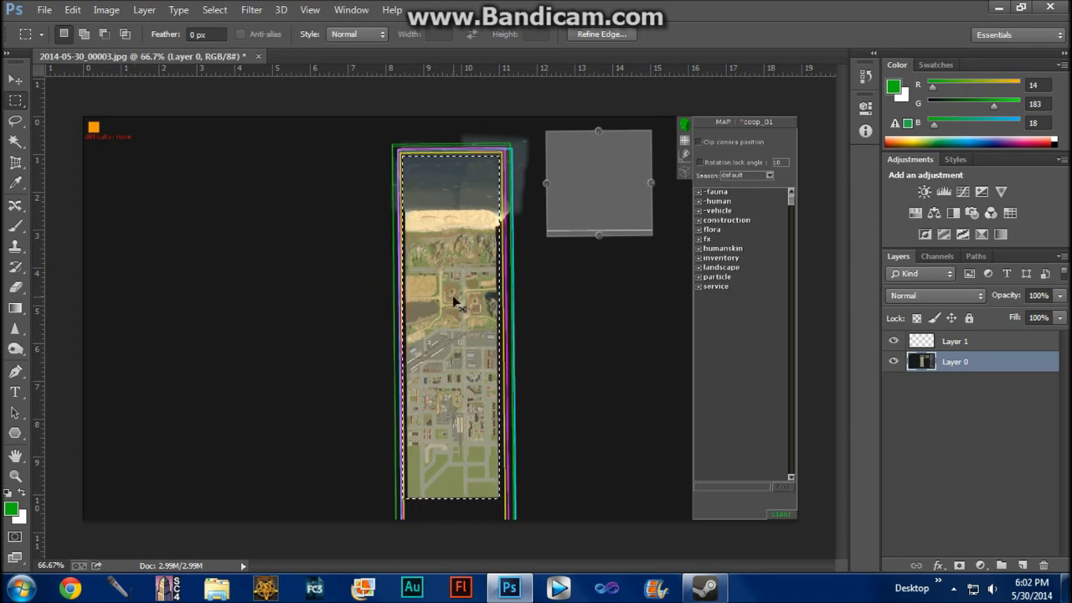
pyautogui.press('Delete')
pyautogui.hotkey('ctrl', 'd')
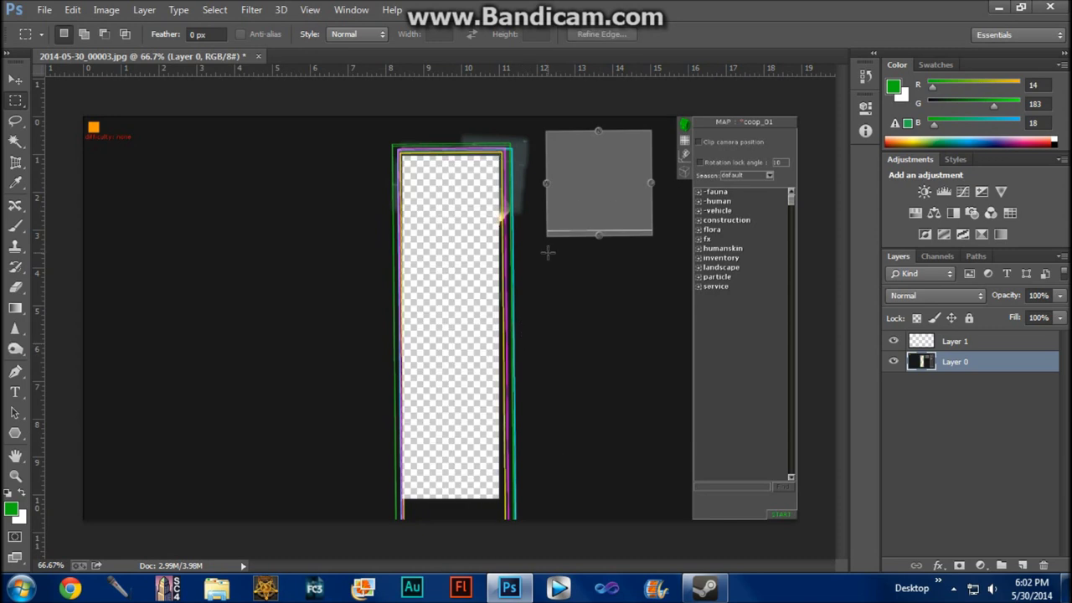
# Delete Layer 0 and paste the cut-out map strip into the empty Layer 1.
pyautogui.click(991, 344)
pyautogui.rightClick(993, 364)
pyautogui.click(731, 156)
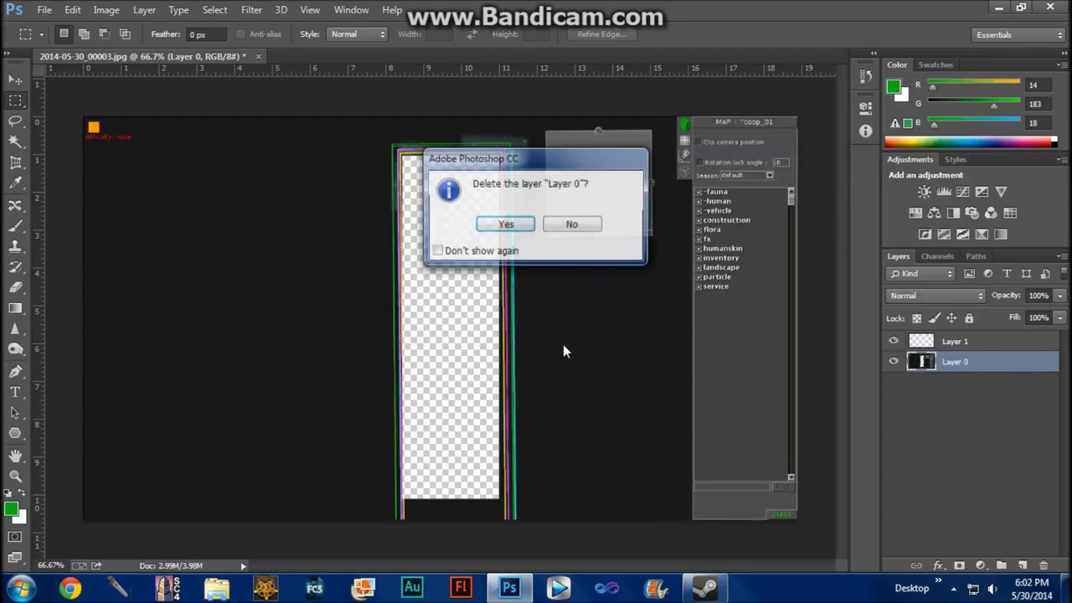
pyautogui.click(505, 226)
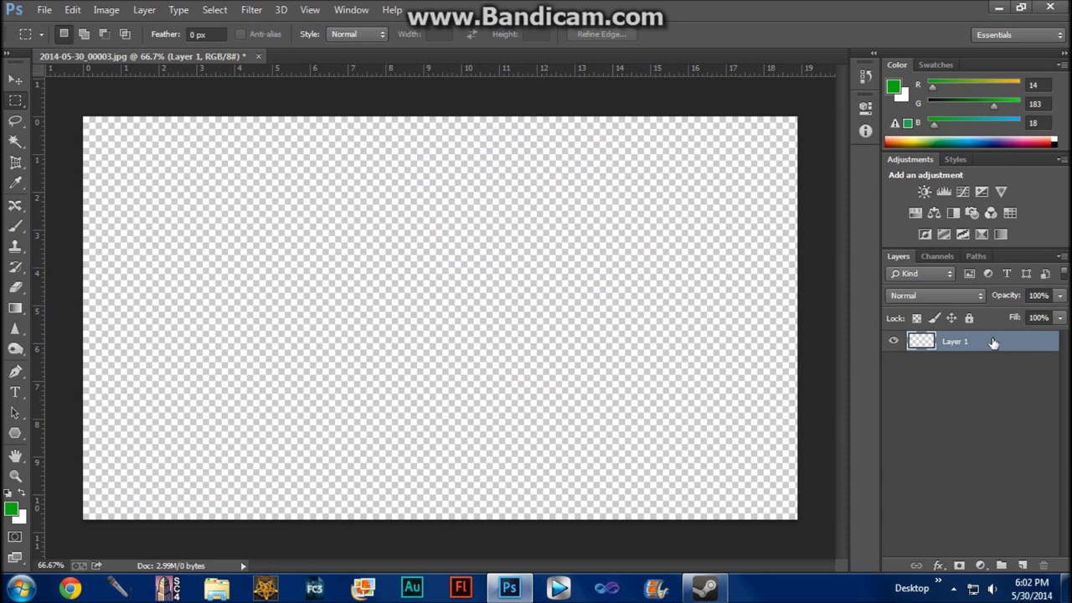
pyautogui.rightClick(994, 342)
pyautogui.click(579, 309)
pyautogui.hotkey('ctrl', 'z')
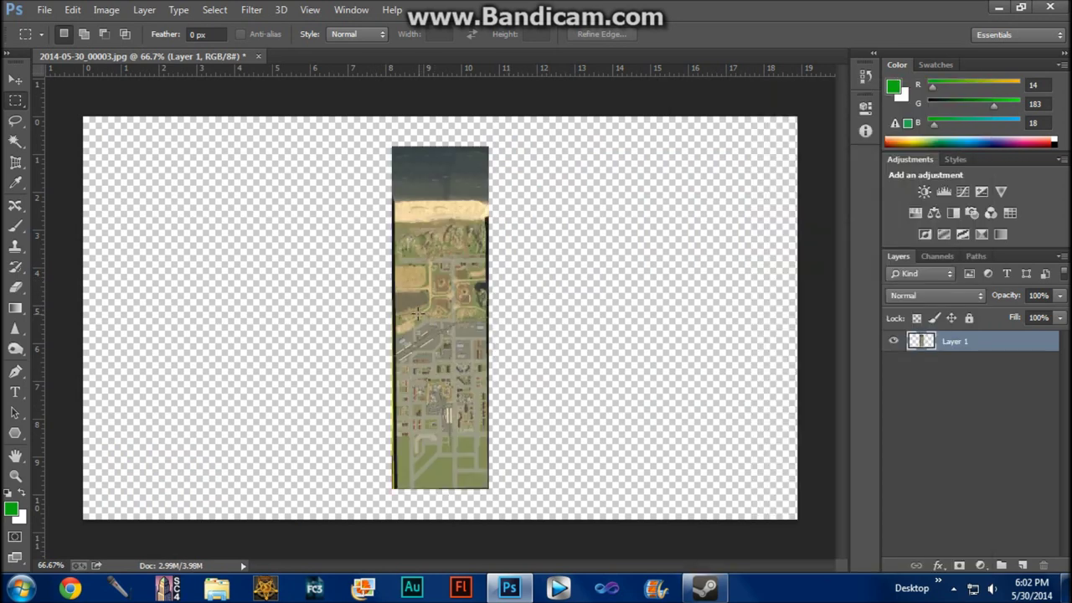
# Erase the excess strip along the map's right edge beside the beach and the upper hills, using rectangular selections at 300% zoom.
pyautogui.click(15, 98)
pyautogui.press('z')
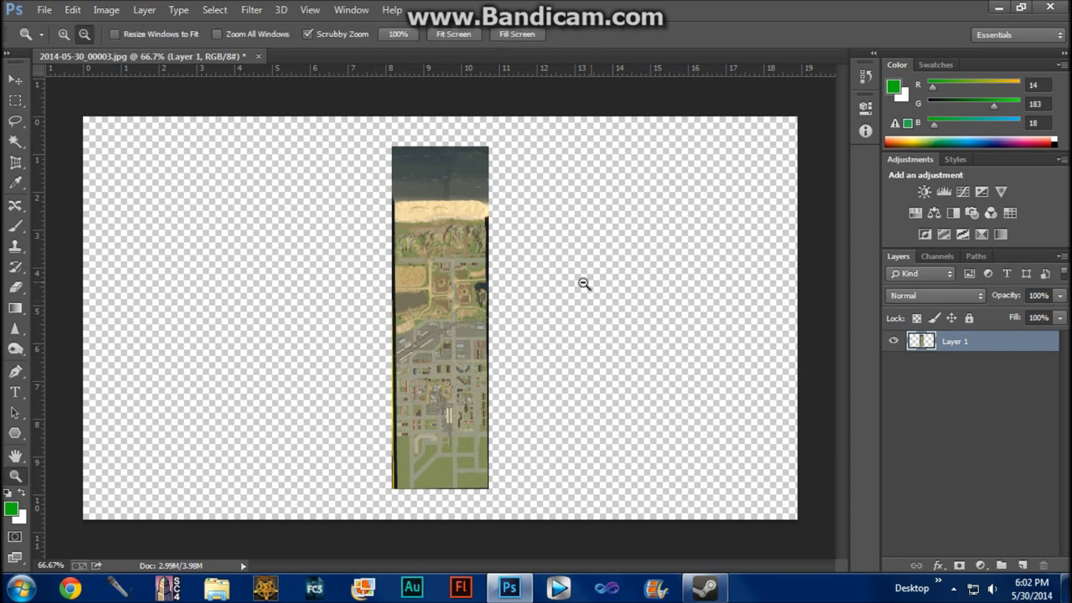
pyautogui.keyDown('alt'); pyautogui.click(550, 282); pyautogui.keyUp('alt')
pyautogui.click(469, 291)
pyautogui.click(486, 277)
pyautogui.click(490, 251)
pyautogui.click(489, 234)
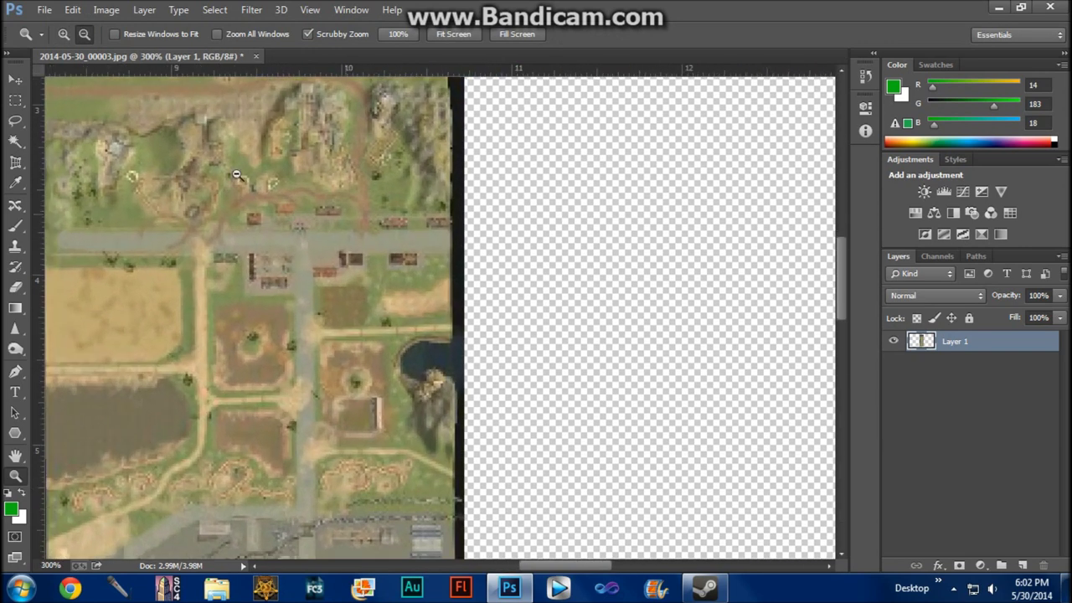
pyautogui.click(15, 100)
pyautogui.scroll(3, 545, 210)
pyautogui.moveTo(478, 163); pyautogui.dragTo(454, 224)
pyautogui.scroll(4, 502, 256)
pyautogui.moveTo(493, 359); pyautogui.dragTo(489, 305)
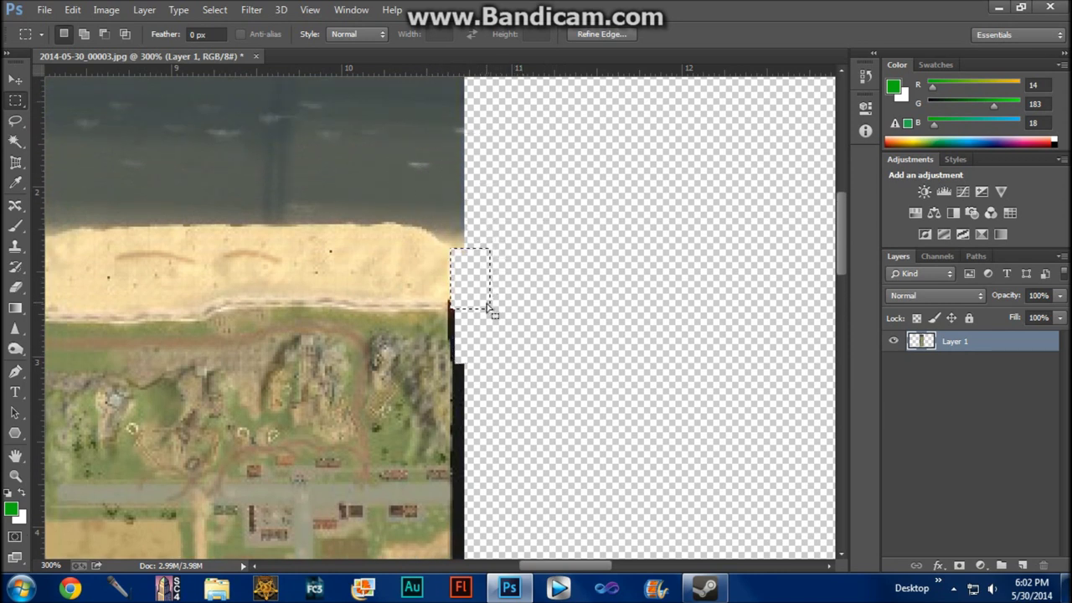
# Trim the map's right edge beside the sea and from the beach down to the road below the hills.
pyautogui.scroll(3, 502, 327)
pyautogui.click(518, 369)
pyautogui.moveTo(473, 96); pyautogui.dragTo(453, 442)
pyautogui.scroll(-3, 490, 340)
pyautogui.click(491, 325)
pyautogui.moveTo(479, 315); pyautogui.dragTo(453, 520)
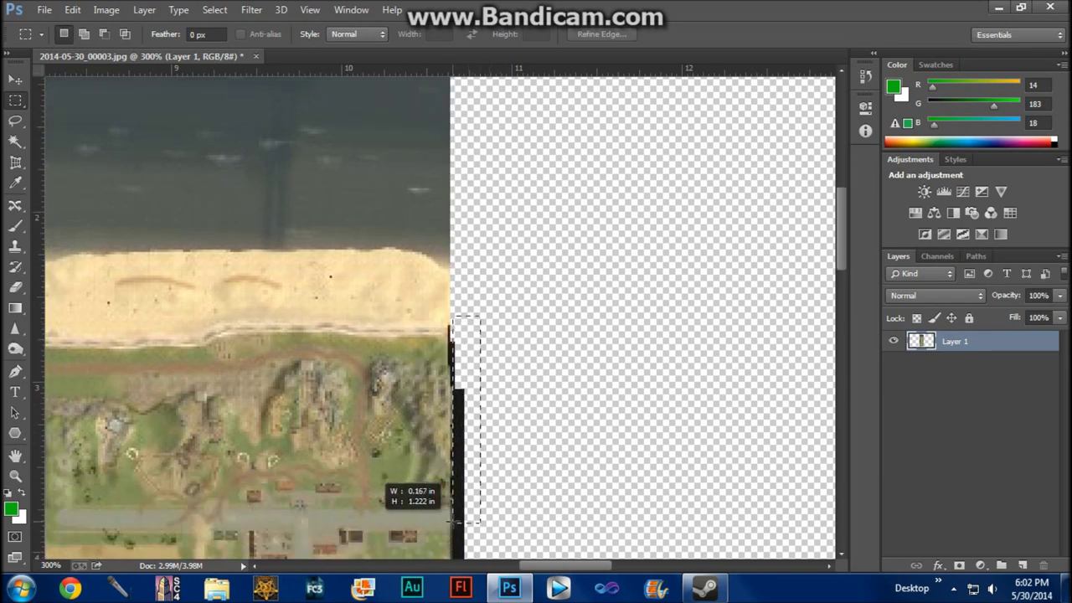
# Erase the black strip along the map's right edge beside the fields and the pond.
pyautogui.scroll(-5, 502, 369)
pyautogui.click(480, 299)
pyautogui.moveTo(479, 291); pyautogui.dragTo(456, 495)
pyautogui.scroll(-5, 503, 387)
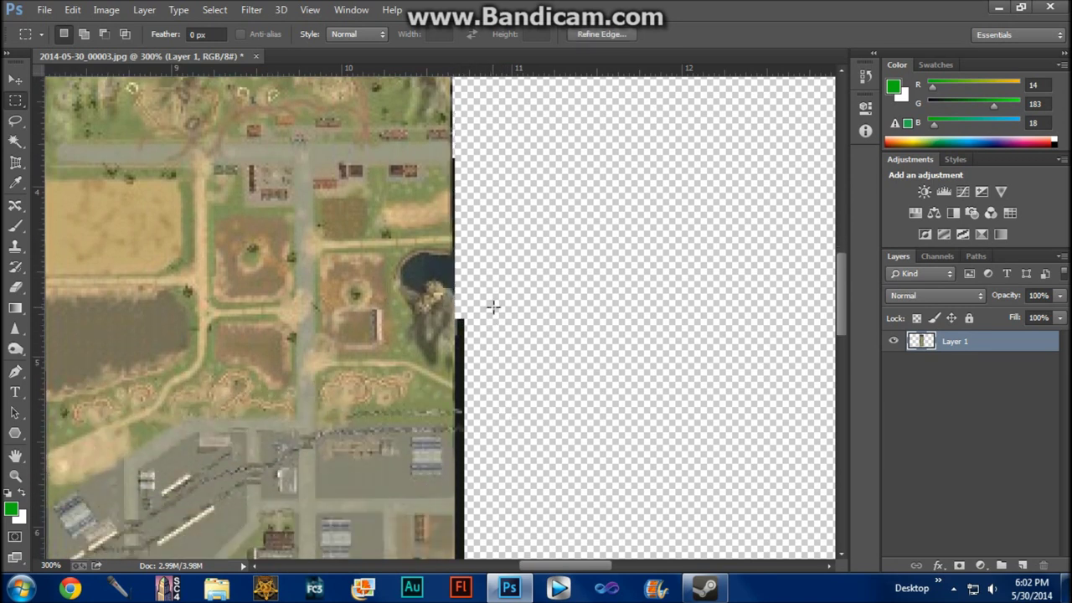
pyautogui.moveTo(476, 292); pyautogui.dragTo(457, 435)
pyautogui.scroll(-5, 509, 349)
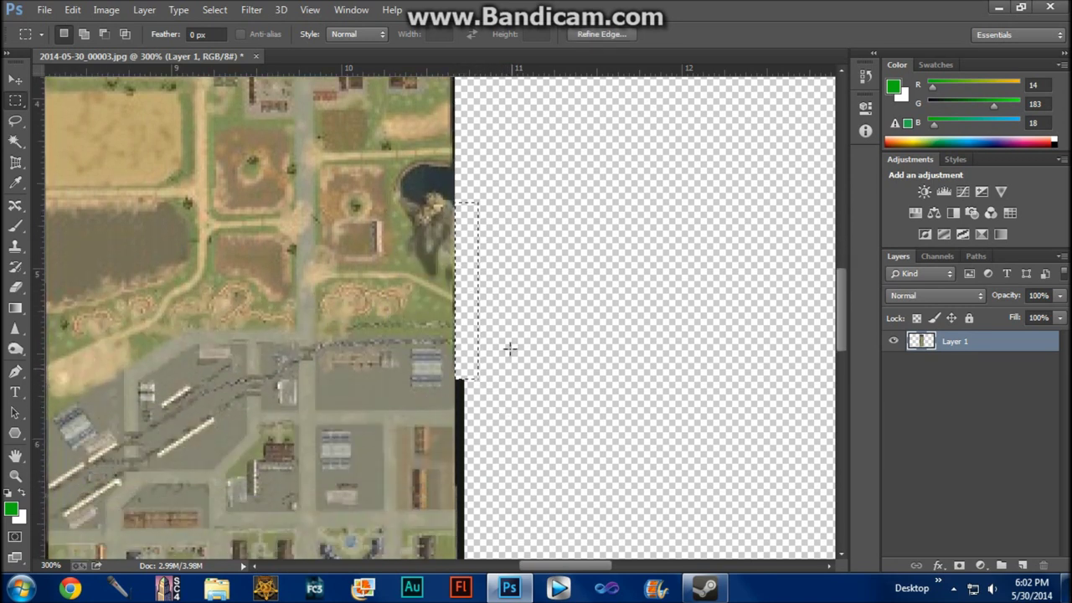
# Erase the black strip along the map's right edge beside the town, down to the lower corner.
pyautogui.moveTo(487, 234); pyautogui.dragTo(457, 454)
pyautogui.scroll(-2, 517, 375)
pyautogui.scroll(-2, 517, 375)
pyautogui.click(503, 347)
pyautogui.scroll(-3, 494, 285)
pyautogui.moveTo(495, 184); pyautogui.dragTo(458, 448)
pyautogui.scroll(-4, 491, 381)
pyautogui.click(488, 343)
pyautogui.moveTo(488, 252); pyautogui.dragTo(463, 538)
pyautogui.scroll(-2, 494, 528)
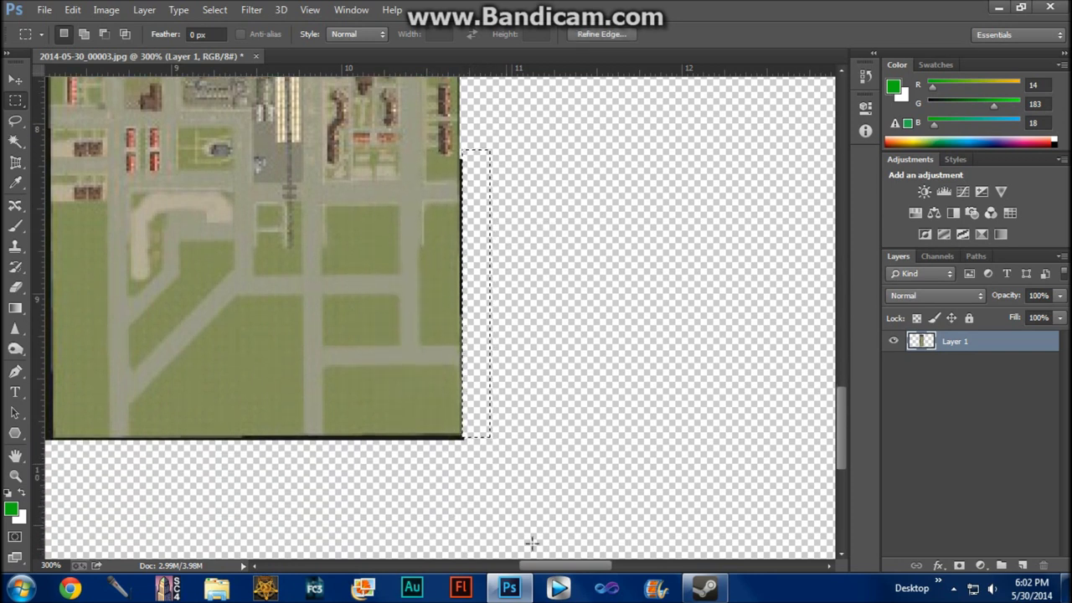
# Trim the black strip below the map and the yellow and black border along the lowest part of its left edge.
pyautogui.hscroll(-6, 496, 518)
pyautogui.moveTo(795, 471); pyautogui.dragTo(306, 435)
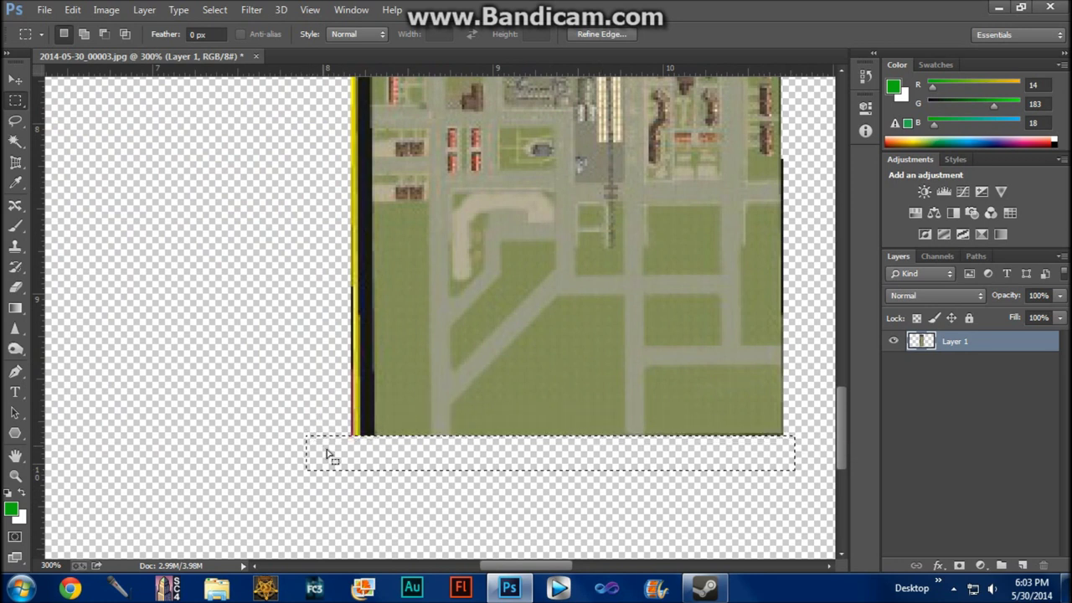
pyautogui.scroll(1, 316, 446)
pyautogui.click(372, 524)
pyautogui.moveTo(371, 523); pyautogui.dragTo(219, 130)
pyautogui.scroll(2, 291, 242)
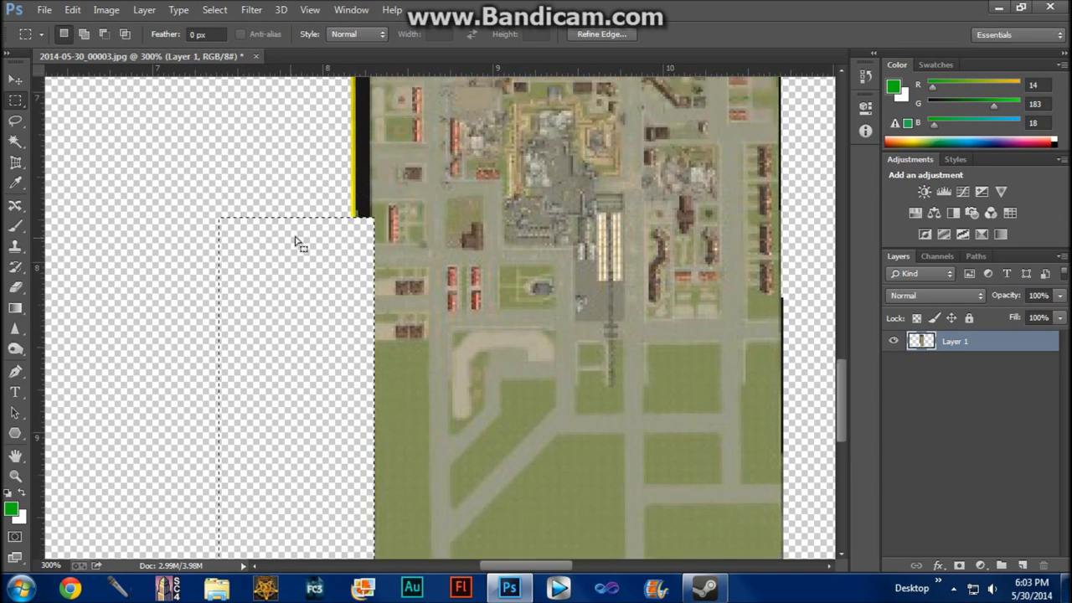
# Erase the yellow and black border along the map's left edge beside the town and the rail yard.
pyautogui.scroll(5, 293, 243)
pyautogui.click(366, 423)
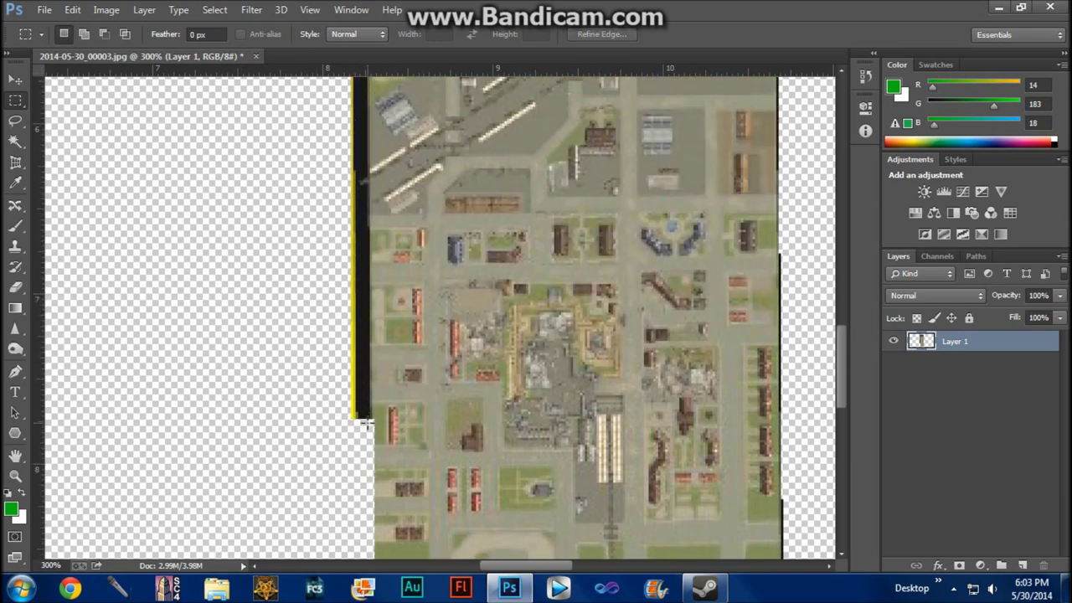
pyautogui.moveTo(362, 422); pyautogui.dragTo(243, 146)
pyautogui.scroll(8, 251, 192)
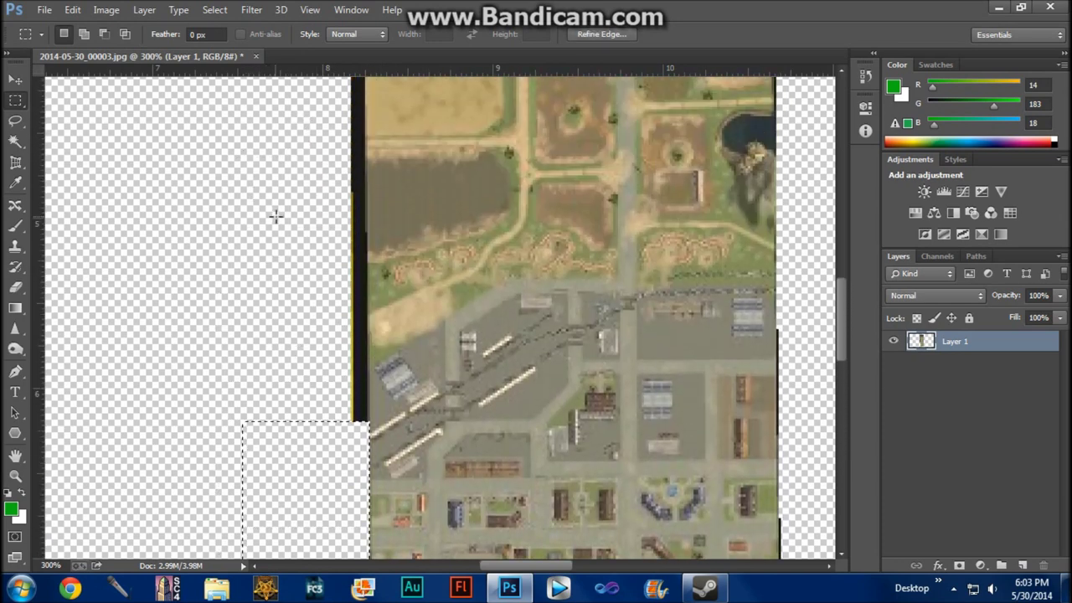
pyautogui.moveTo(347, 498); pyautogui.dragTo(350, 230)
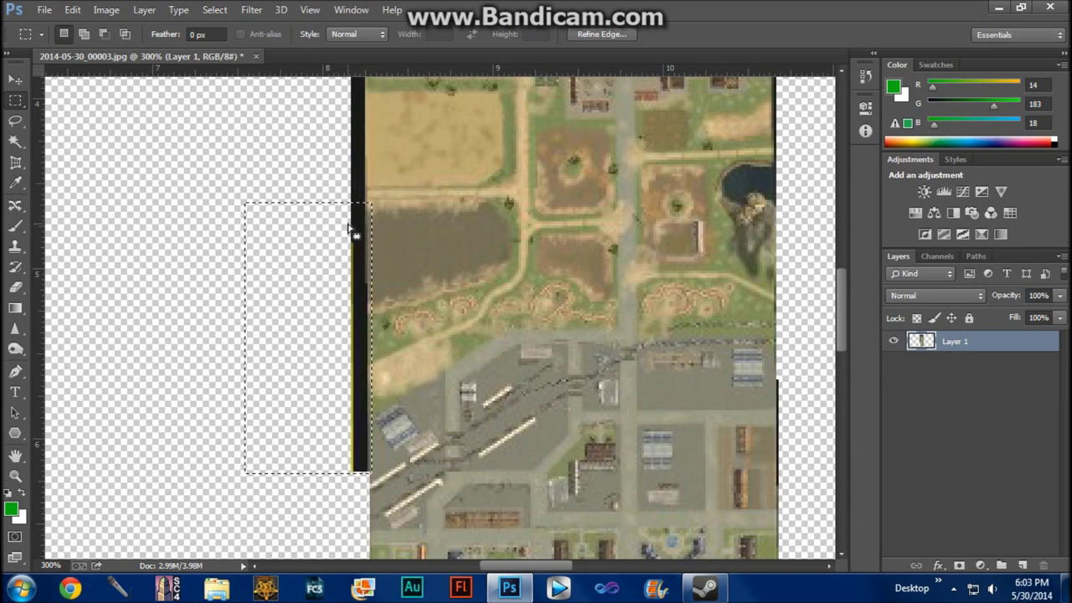
# Erase the black and yellow border along the map's left edge beside the fields, the hills and the beach.
pyautogui.scroll(4, 351, 243)
pyautogui.moveTo(362, 441); pyautogui.dragTo(352, 189)
pyautogui.scroll(4, 354, 290)
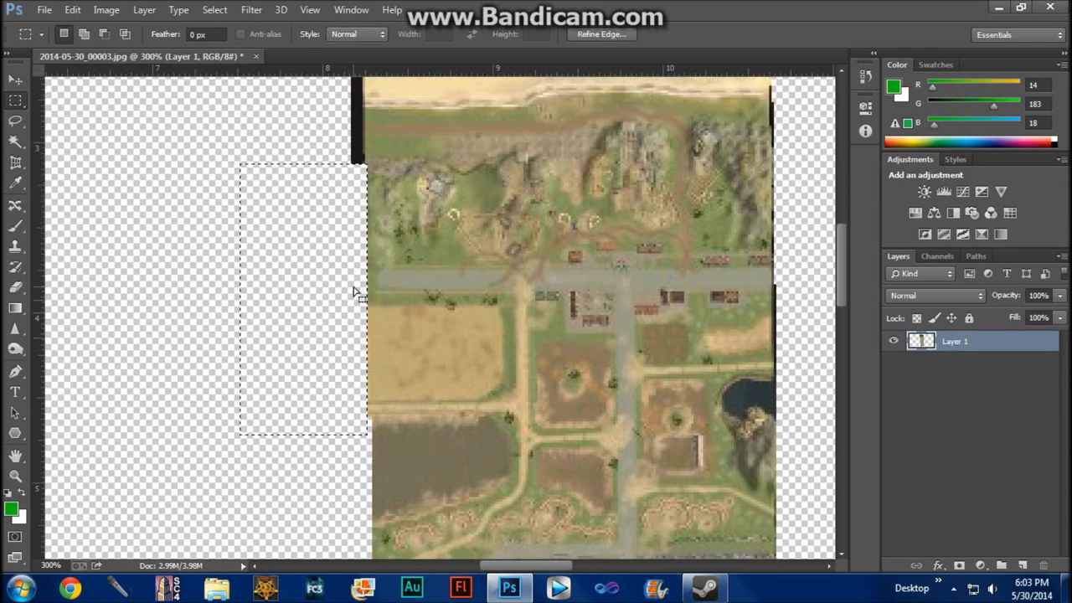
pyautogui.moveTo(346, 397); pyautogui.dragTo(338, 143)
pyautogui.scroll(6, 366, 290)
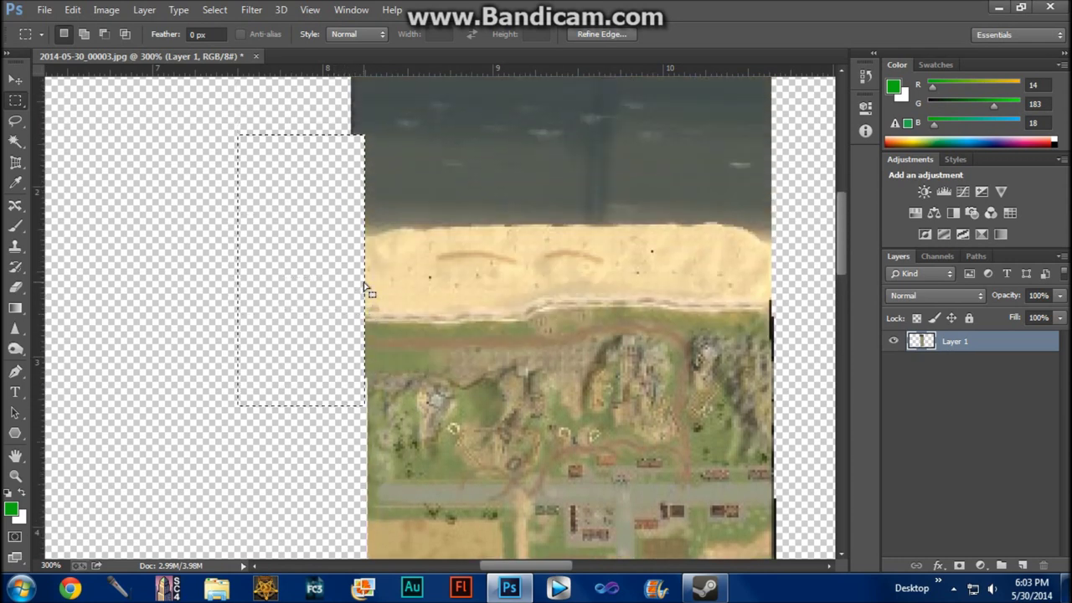
# Erase the leftover strip along the map's left edge beside the sea, up to the upper corner.
pyautogui.moveTo(362, 319); pyautogui.dragTo(327, 150)
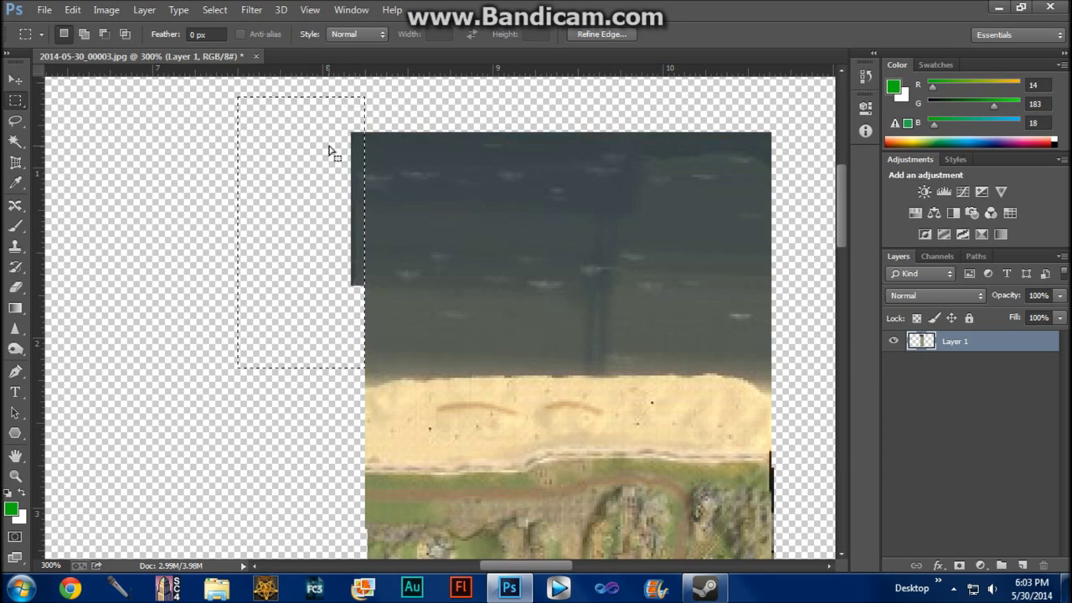
pyautogui.scroll(-2, 257, 232)
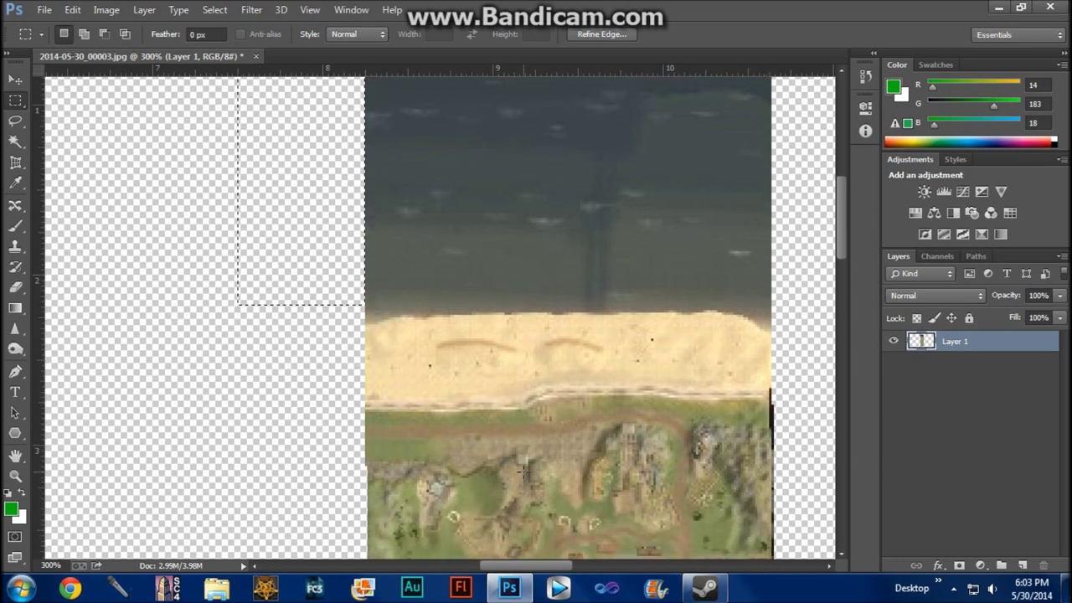
pyautogui.press('z')
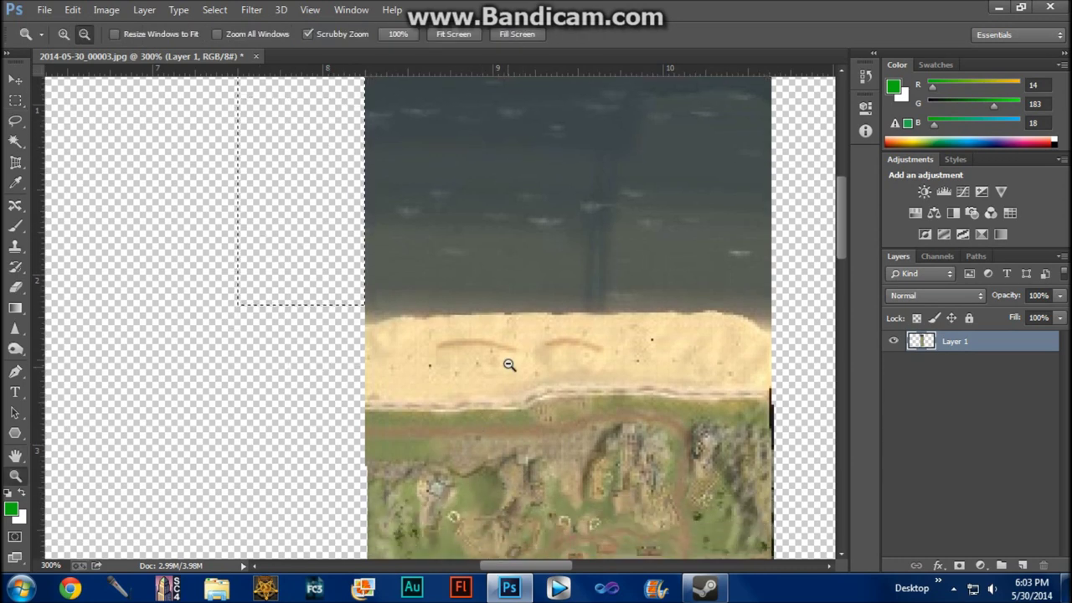
pyautogui.keyDown('alt'); pyautogui.click(506, 362); pyautogui.keyUp('alt')
pyautogui.keyDown('alt'); pyautogui.click(505, 360); pyautogui.keyUp('alt')
pyautogui.keyDown('alt'); pyautogui.click(502, 361); pyautogui.keyUp('alt')
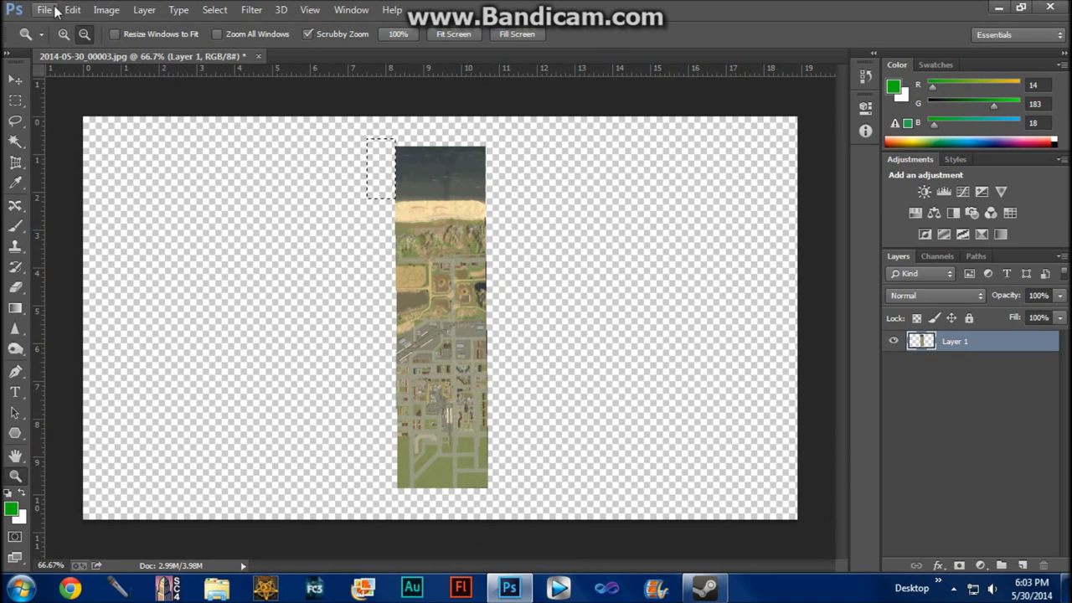
# Create a new white document from the Clipboard preset, 184 × 653 pixels at 72 pixels/inch in RGB Color.
pyautogui.click(15, 79)
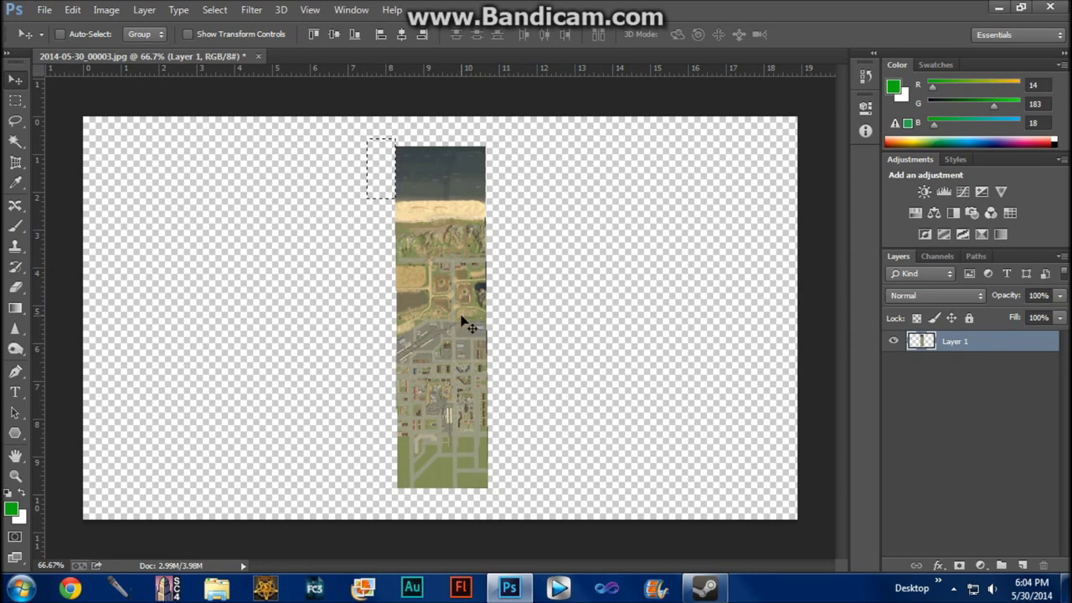
pyautogui.click(43, 14)
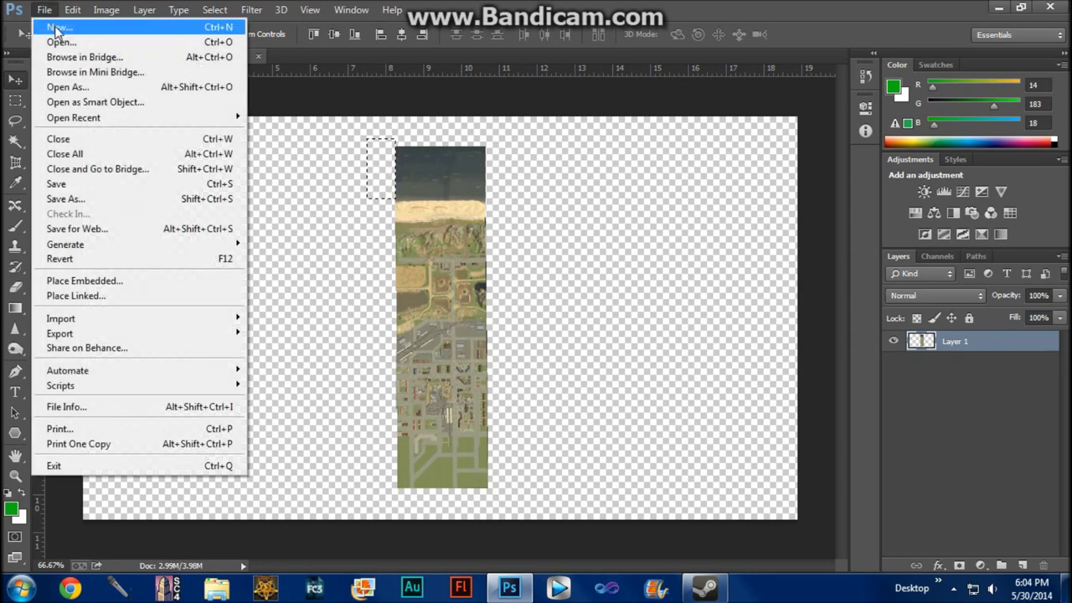
pyautogui.click(52, 26)
pyautogui.press('End')
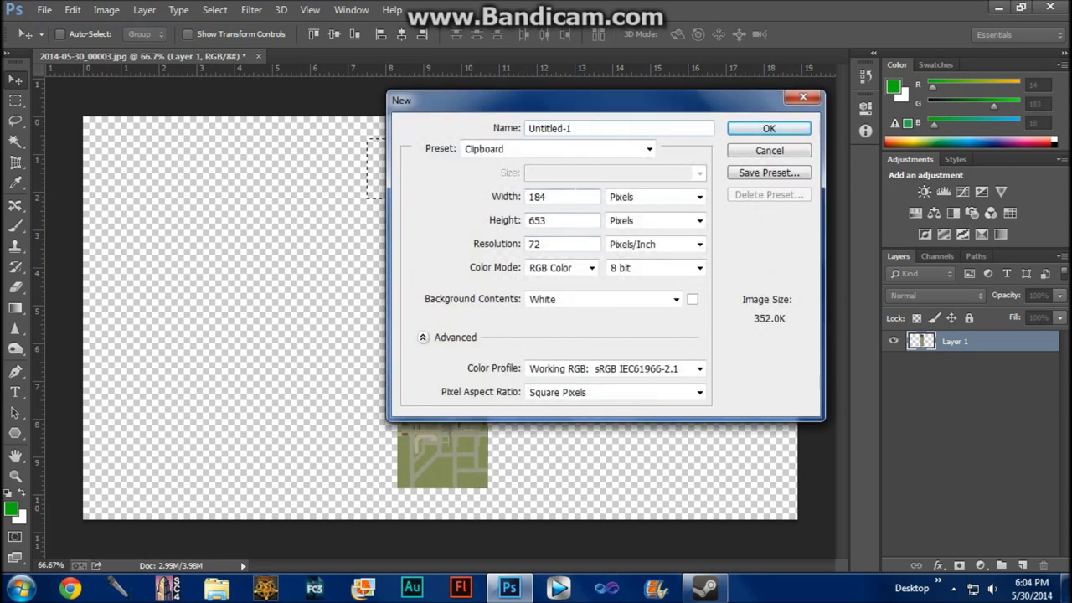
pyautogui.click(569, 197)
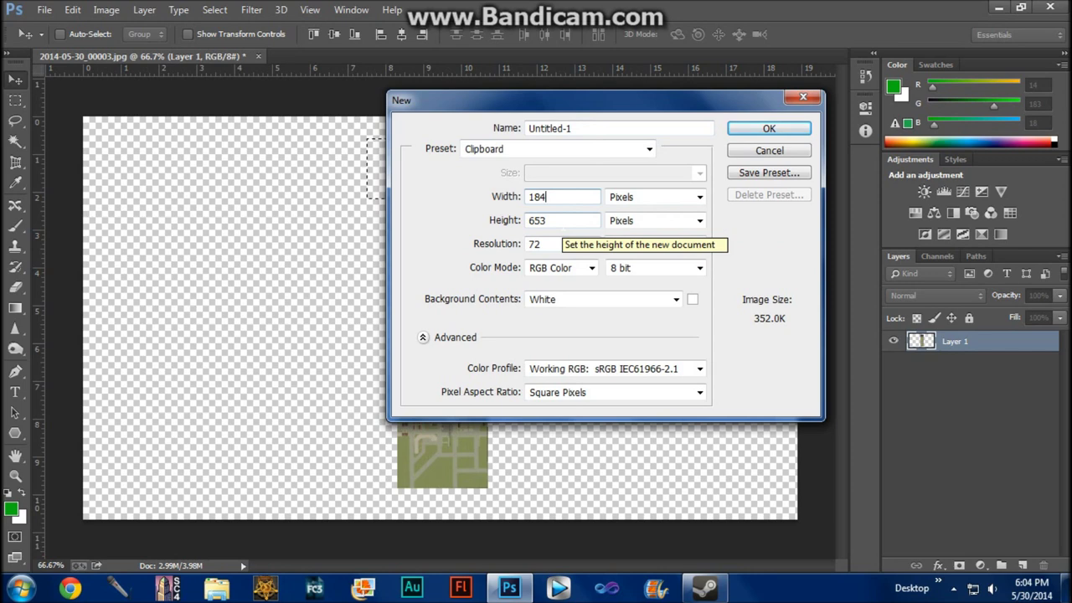
pyautogui.click(752, 133)
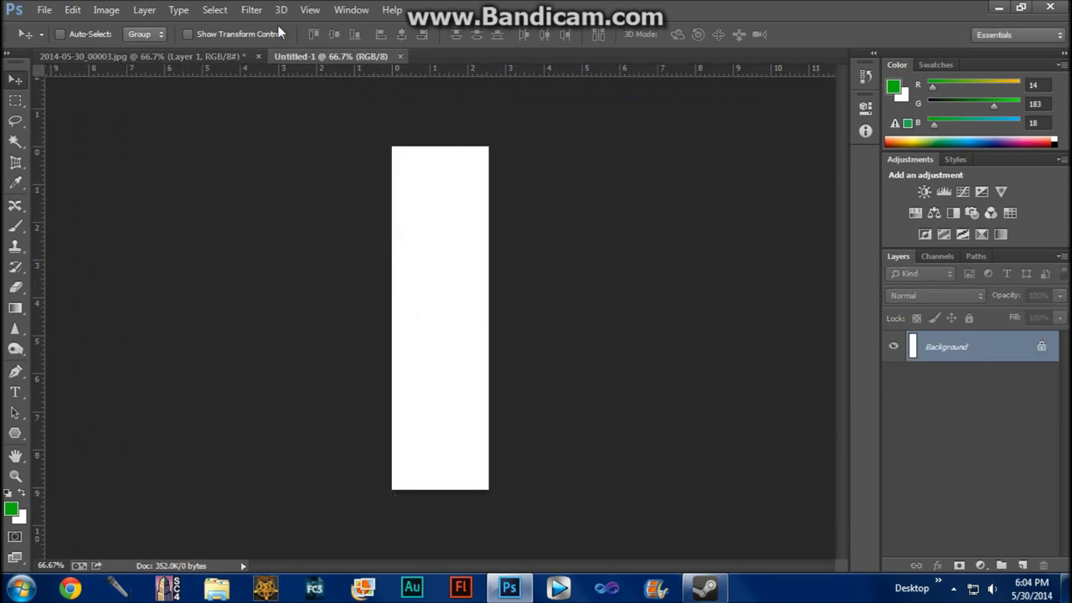
# Copy the entire map image from the screenshot document and convert the new document's background into a regular layer.
pyautogui.click(212, 54)
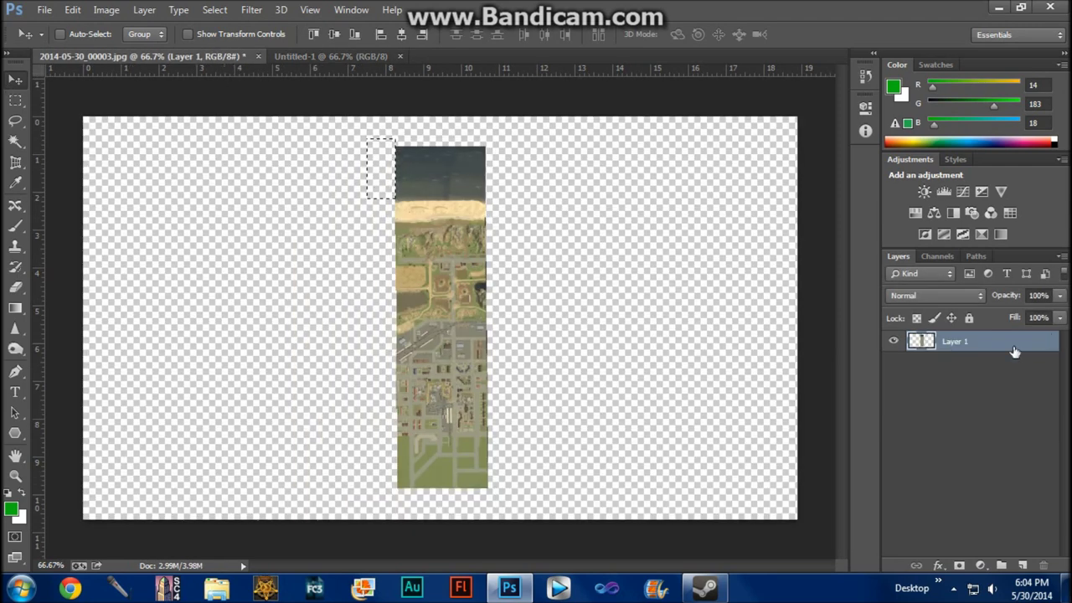
pyautogui.hotkey('ctrl', 'a')
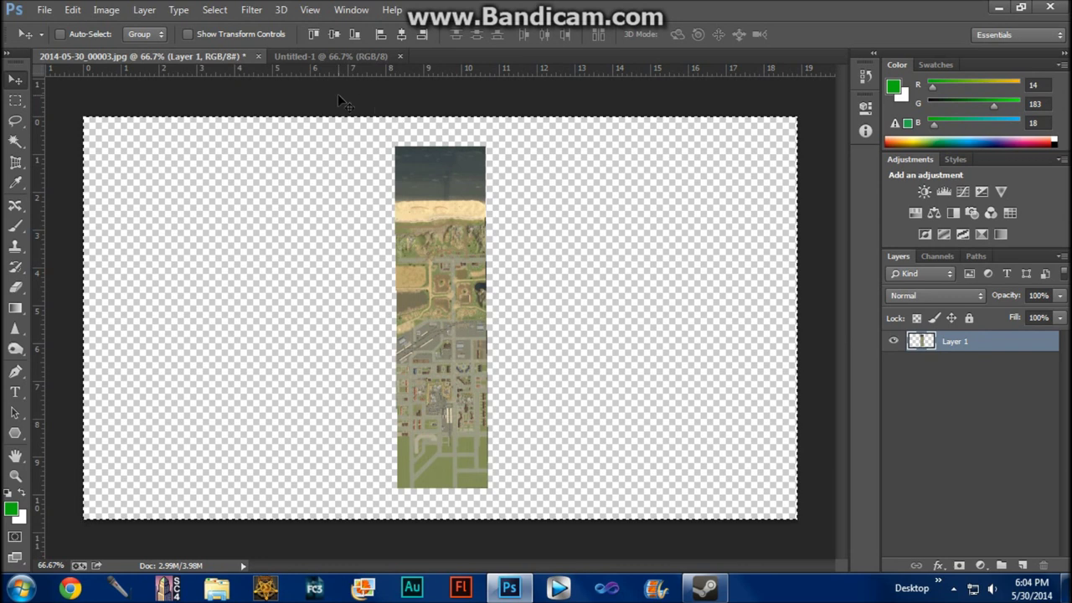
pyautogui.click(318, 55)
pyautogui.doubleClick(1016, 352)
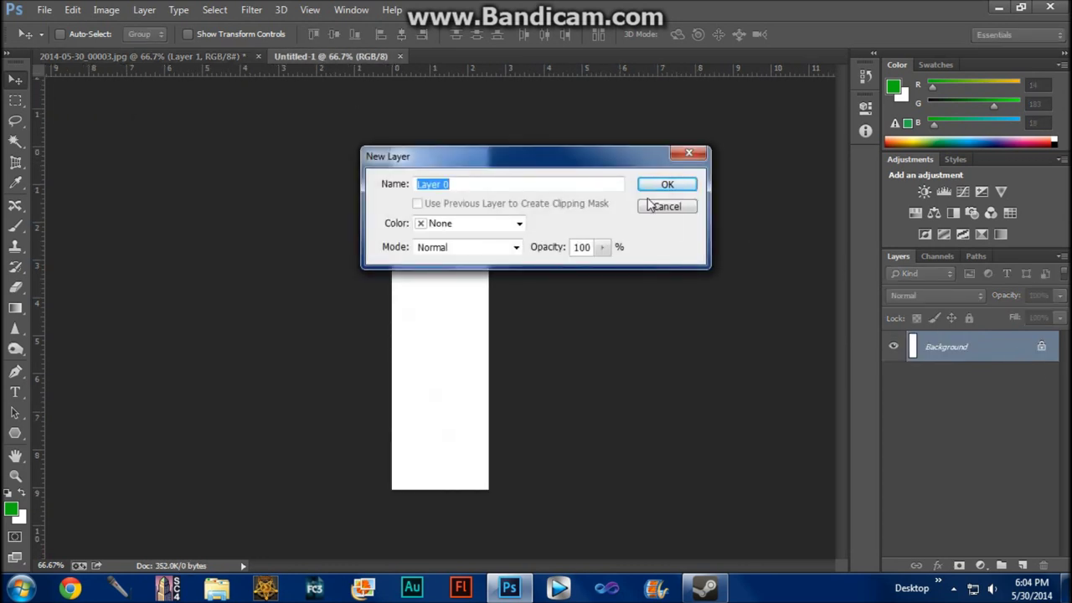
pyautogui.press('Return')
# Paste the map into the new document, position it on the canvas, and close the screenshot document without saving.
pyautogui.hotkey('ctrl', 'v')
pyautogui.moveTo(447, 323); pyautogui.dragTo(445, 328)
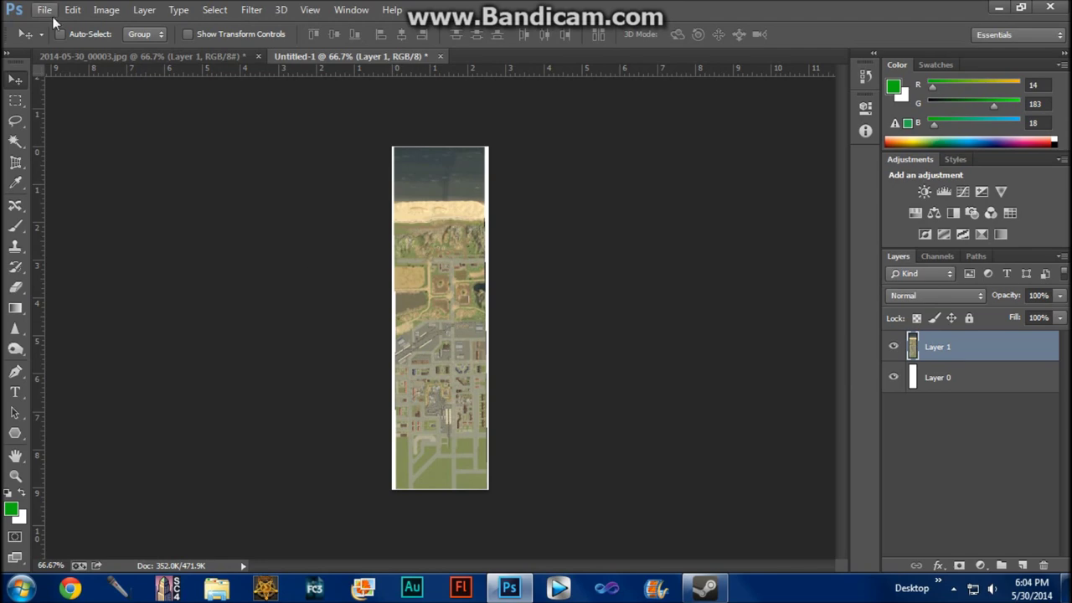
pyautogui.click(258, 57)
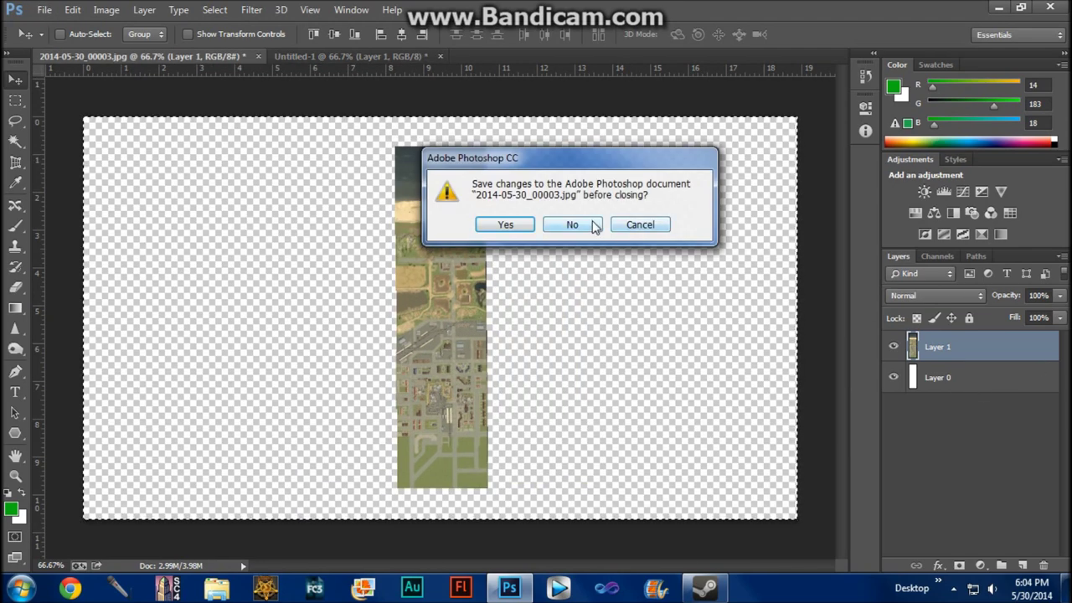
pyautogui.click(586, 228)
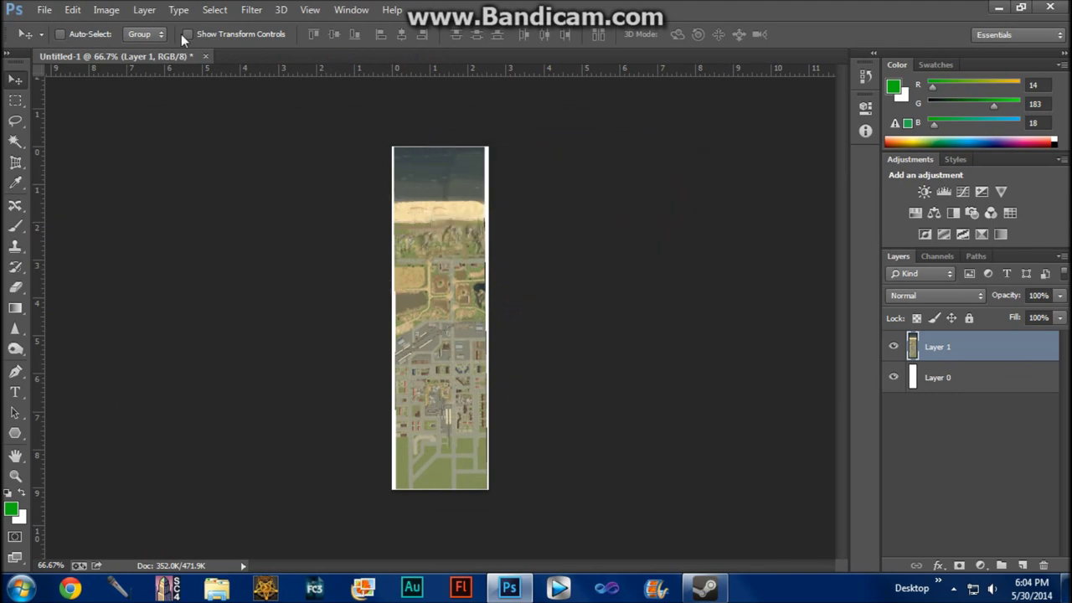
# Save the new document to the Desktop as the JPEG minimap.jpg with quality 12 (Maximum) and Baseline ("Standard") format.
pyautogui.click(46, 10)
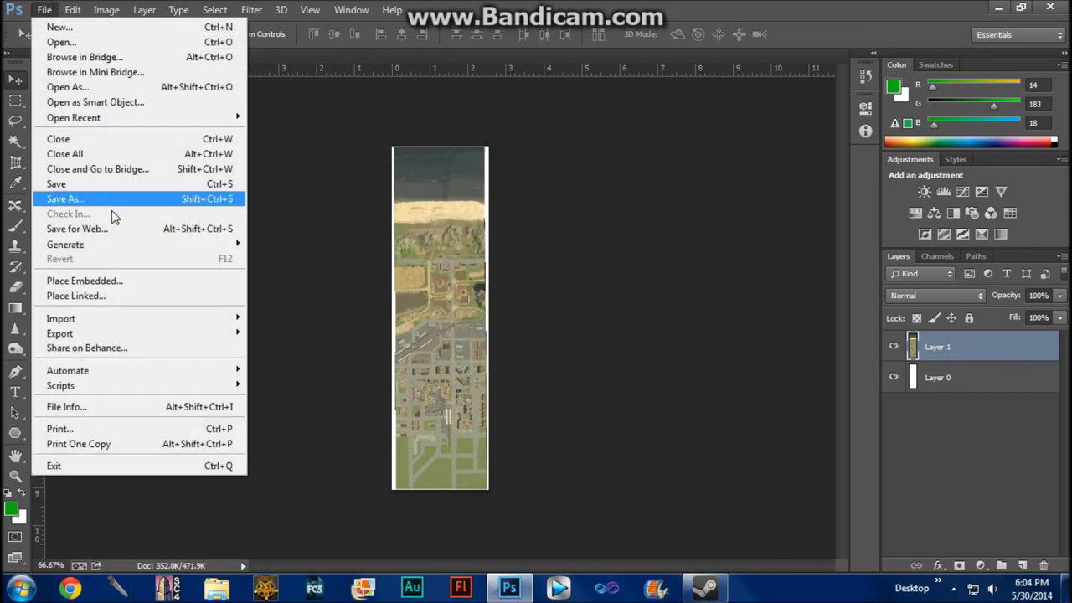
pyautogui.click(87, 201)
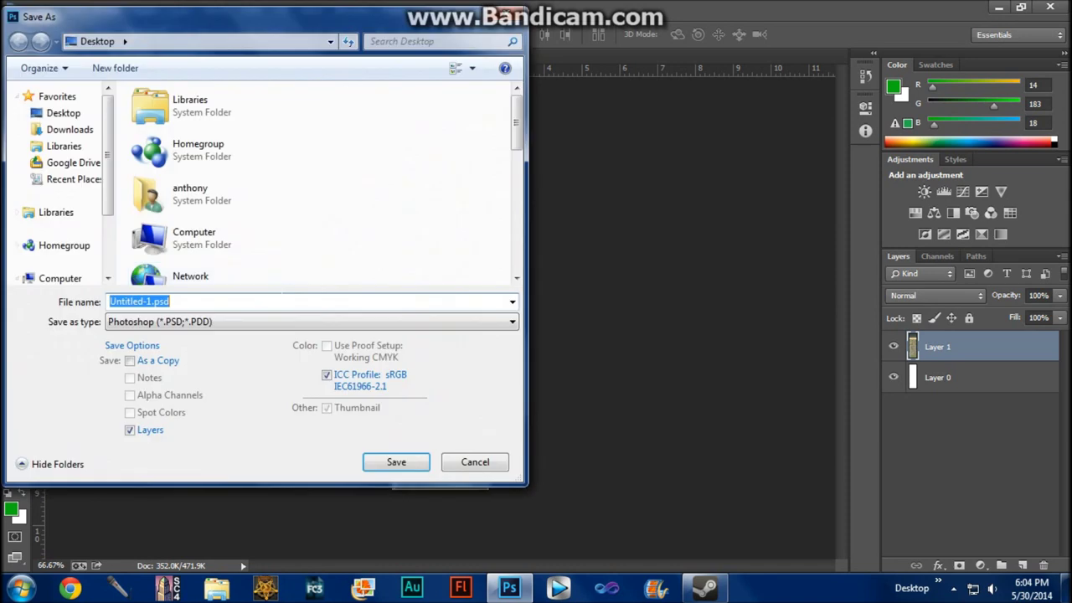
pyautogui.click(72, 116)
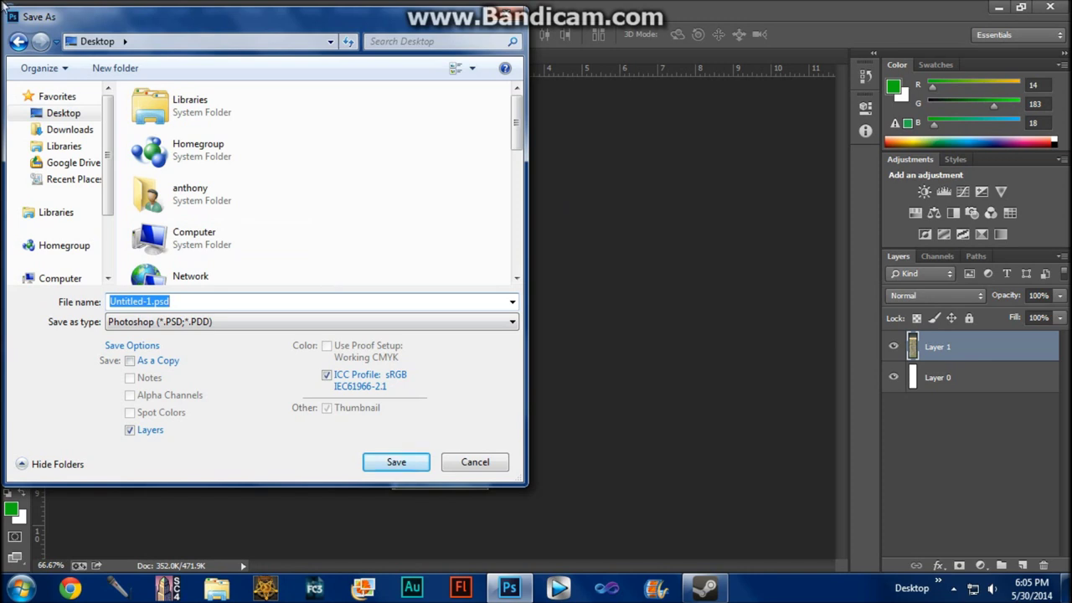
pyautogui.write('minimap')
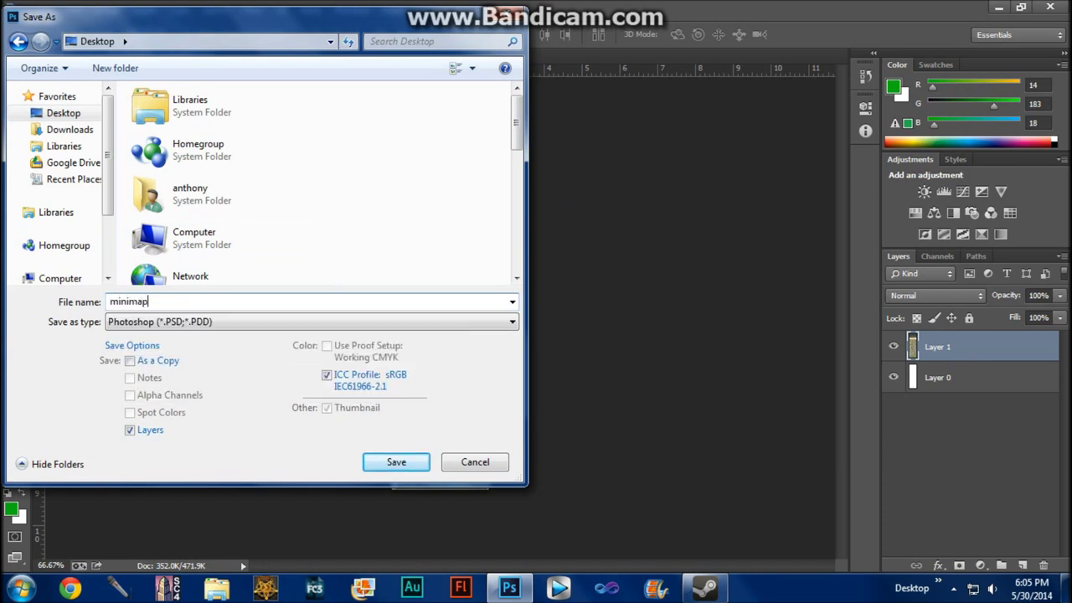
pyautogui.click(224, 326)
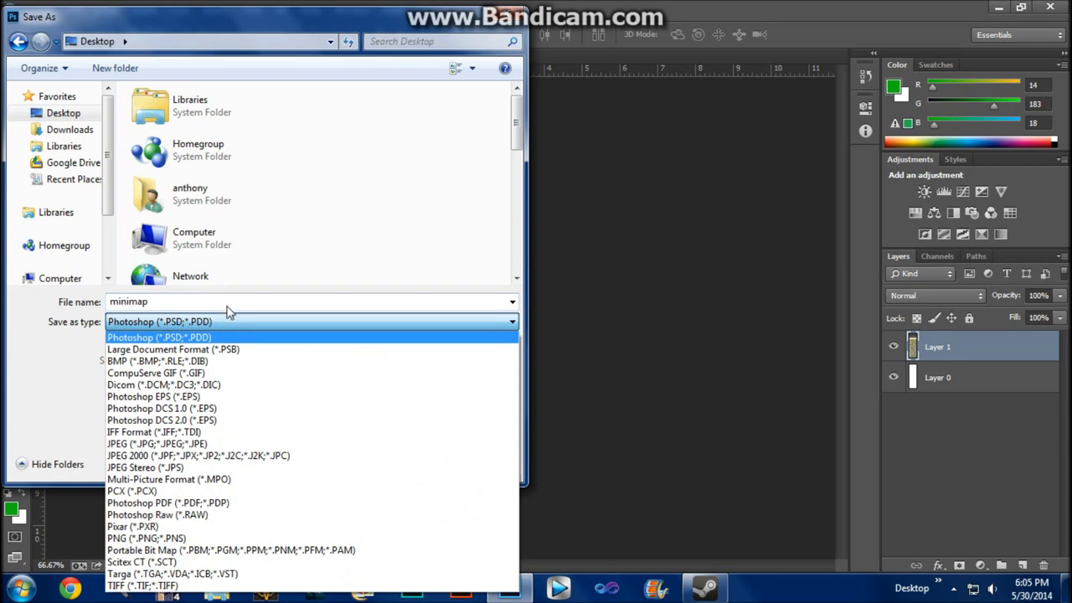
pyautogui.click(201, 444)
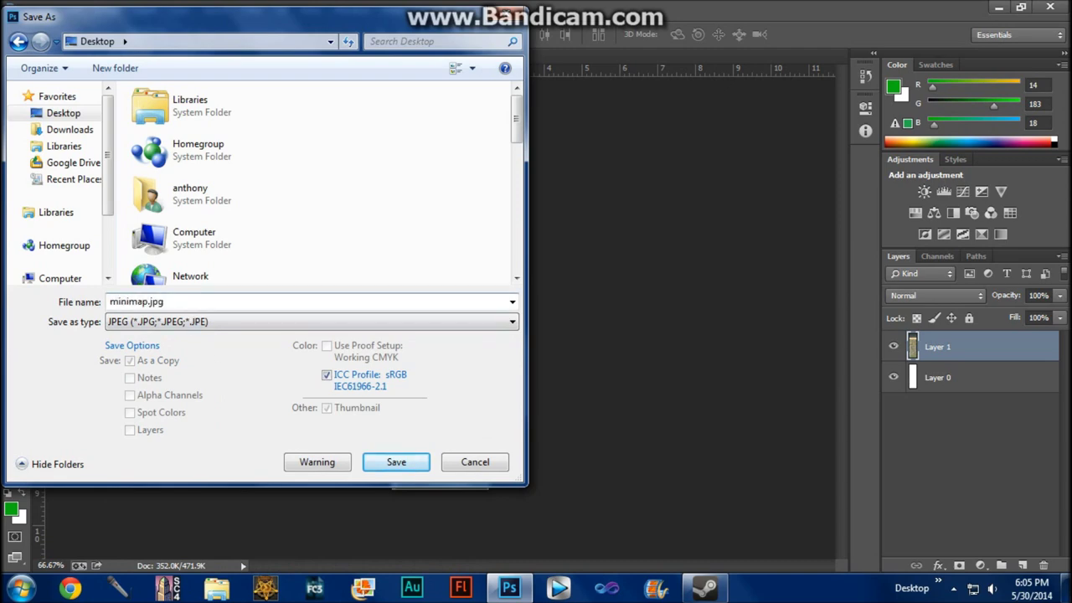
pyautogui.click(385, 465)
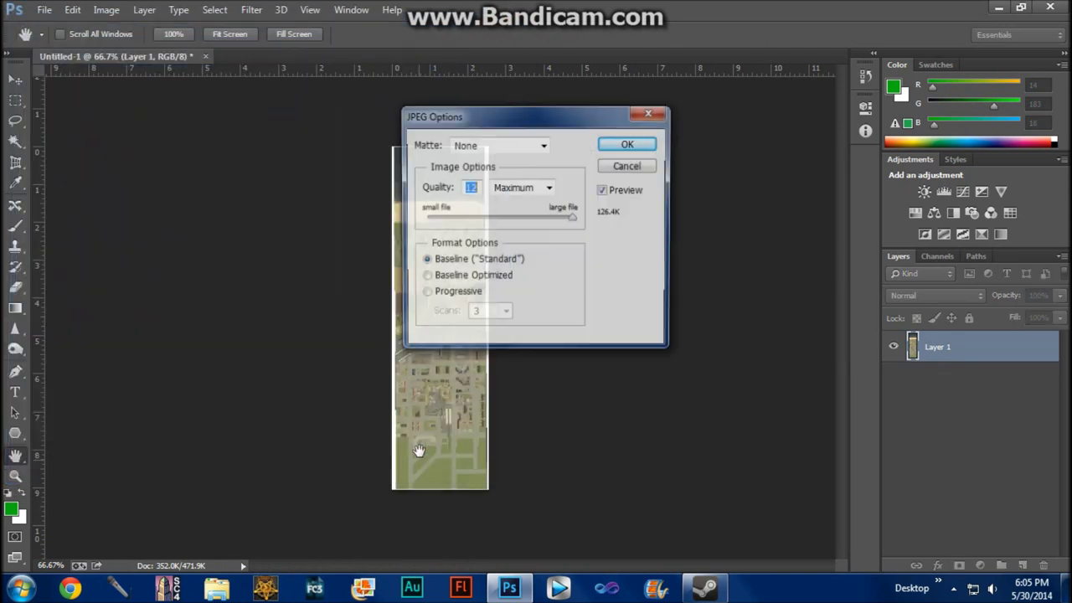
pyautogui.click(627, 144)
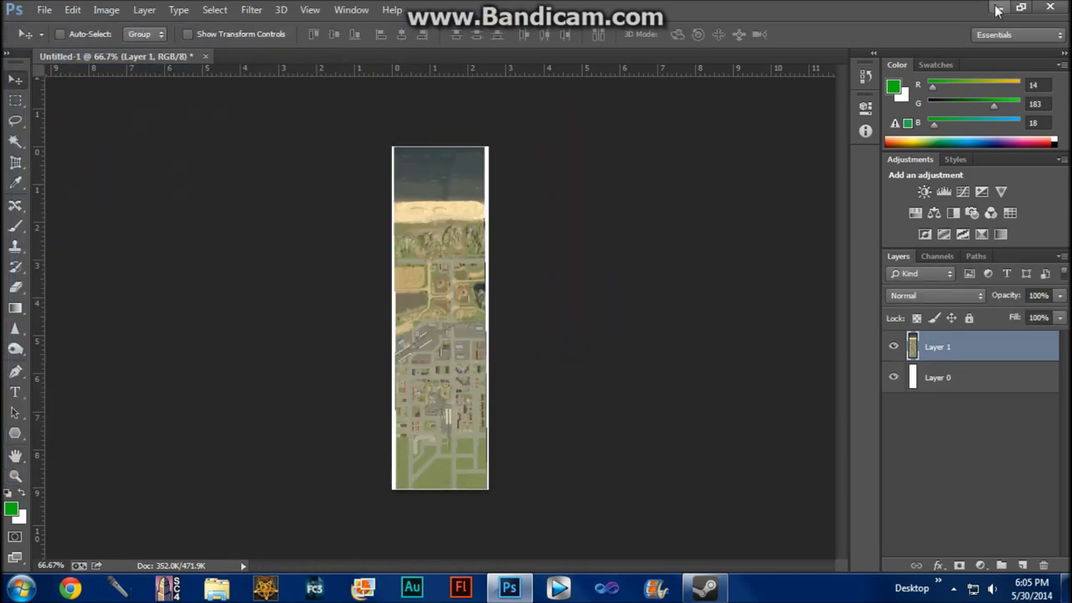
# On the desktop, move the screenshot file below minimap.jpg and view minimap.jpg in Windows Live Photo Gallery.
pyautogui.click(997, 8)
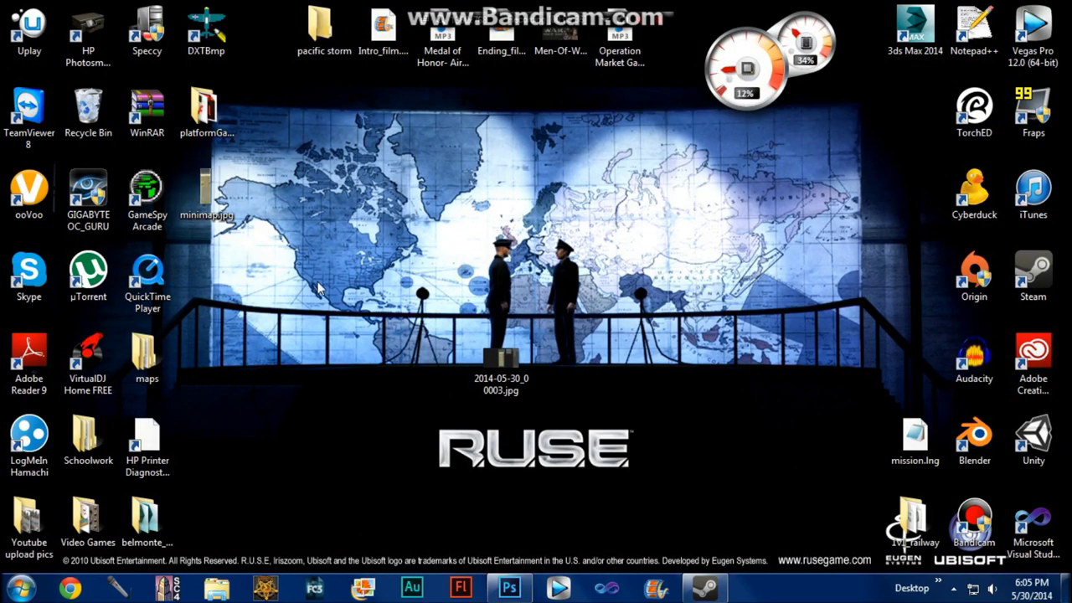
pyautogui.moveTo(501, 360); pyautogui.dragTo(206, 280)
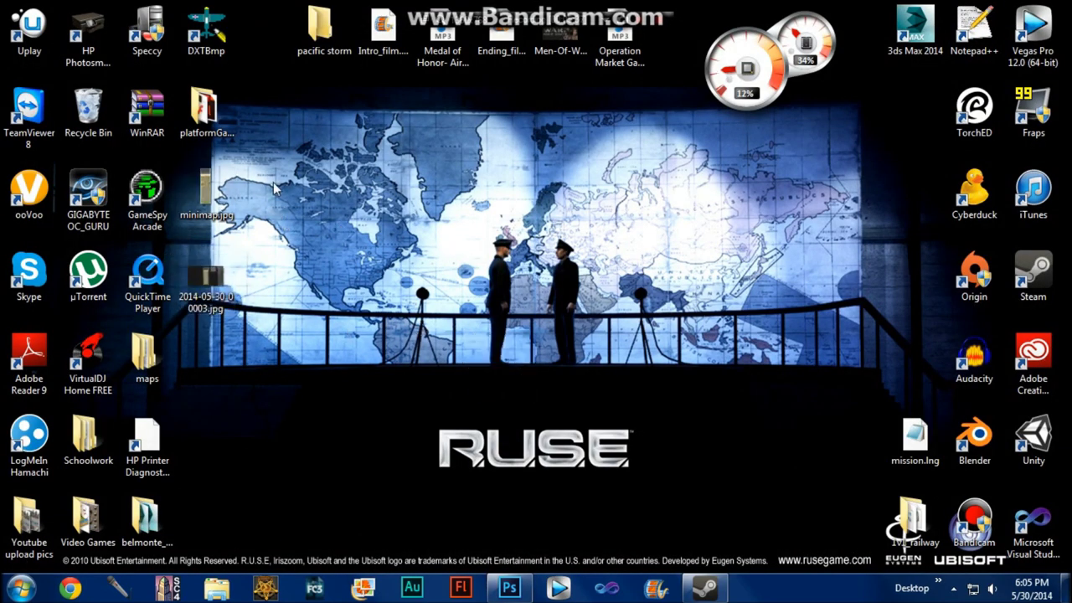
pyautogui.doubleClick(224, 191)
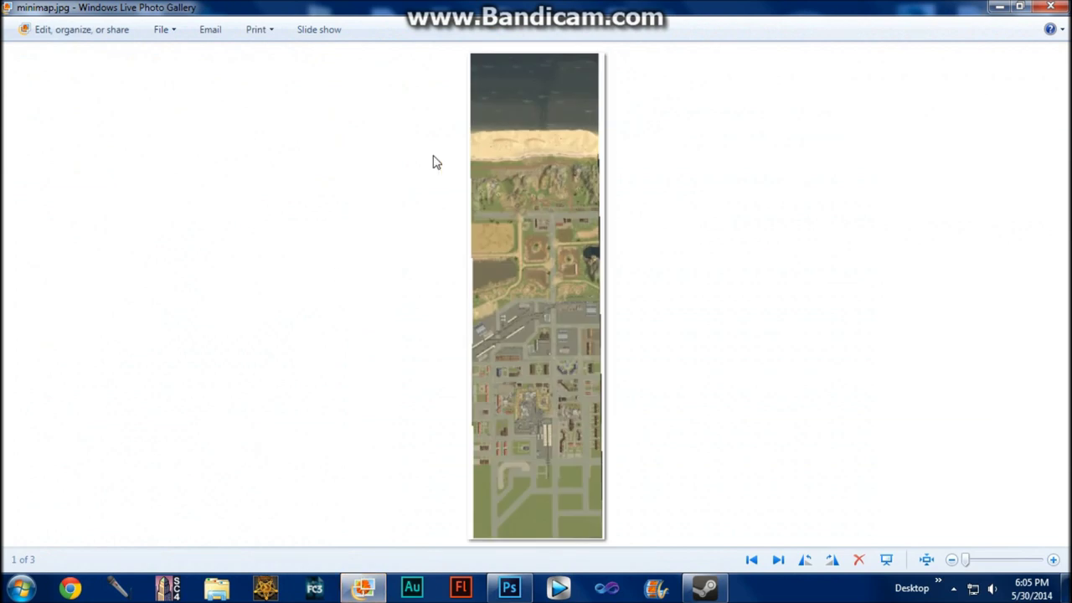
pyautogui.click(1050, 6)
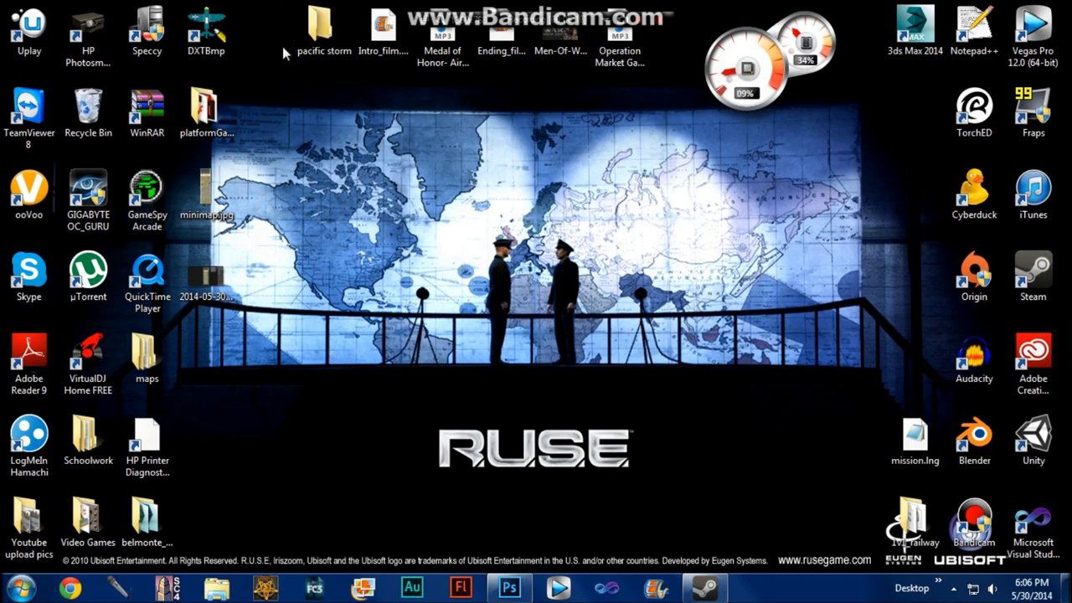
# Launch DXTBmp, maximize it, and open minimap.jpg from the Desktop with the All Image Files filter.
pyautogui.doubleClick(219, 37)
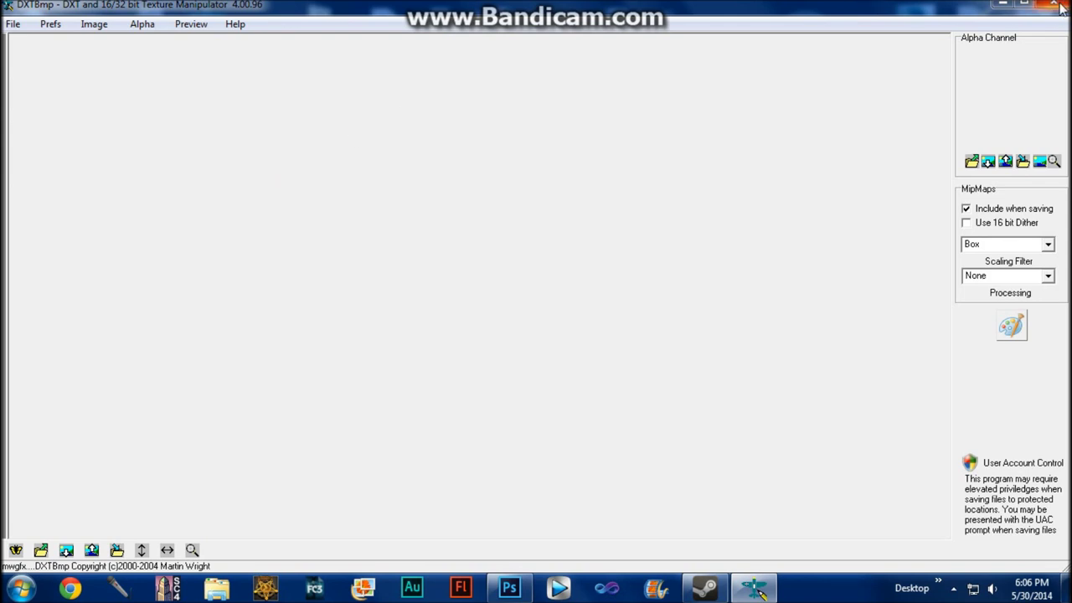
pyautogui.click(1023, 3)
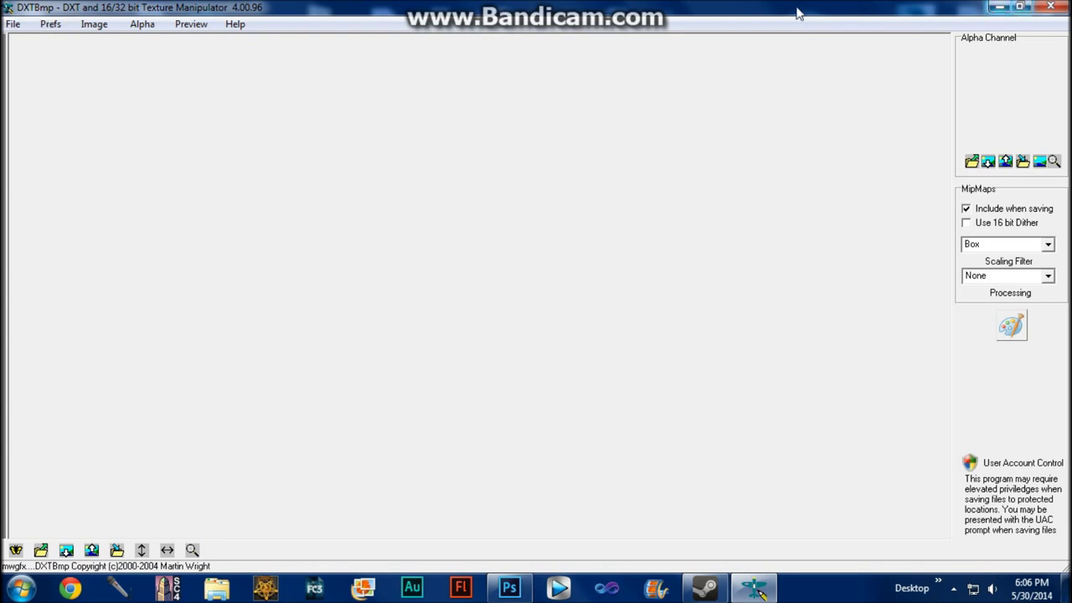
pyautogui.click(14, 26)
pyautogui.click(32, 44)
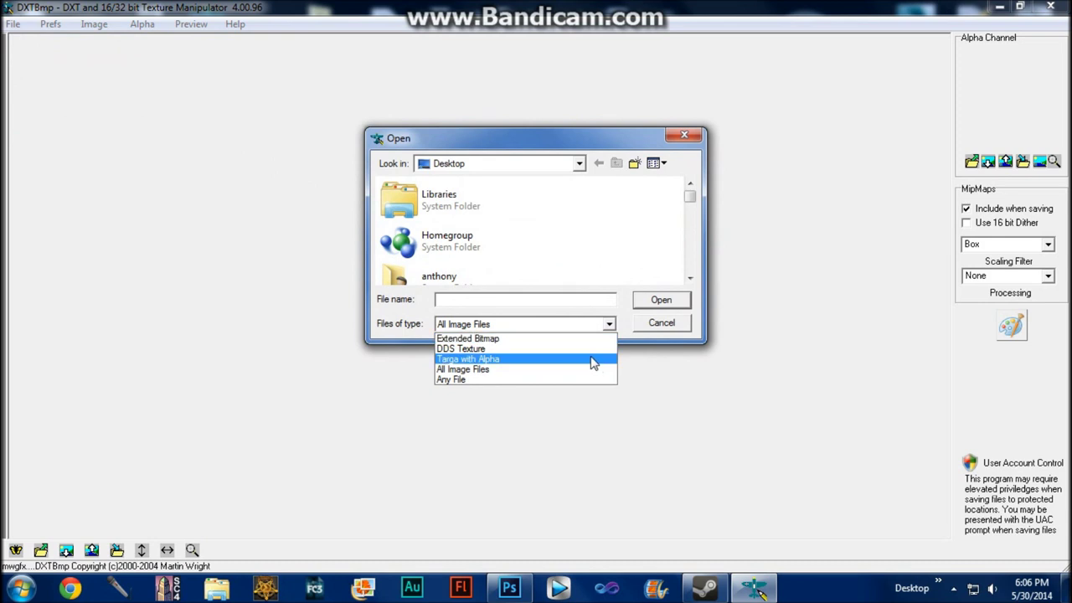
pyautogui.click(469, 374)
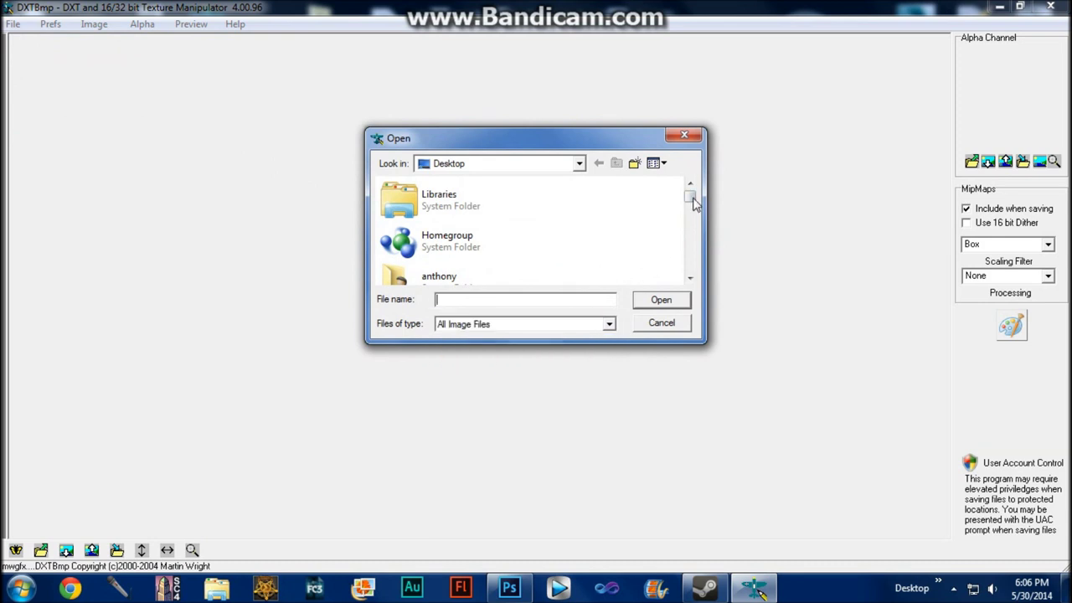
pyautogui.scroll(-5, 690, 276)
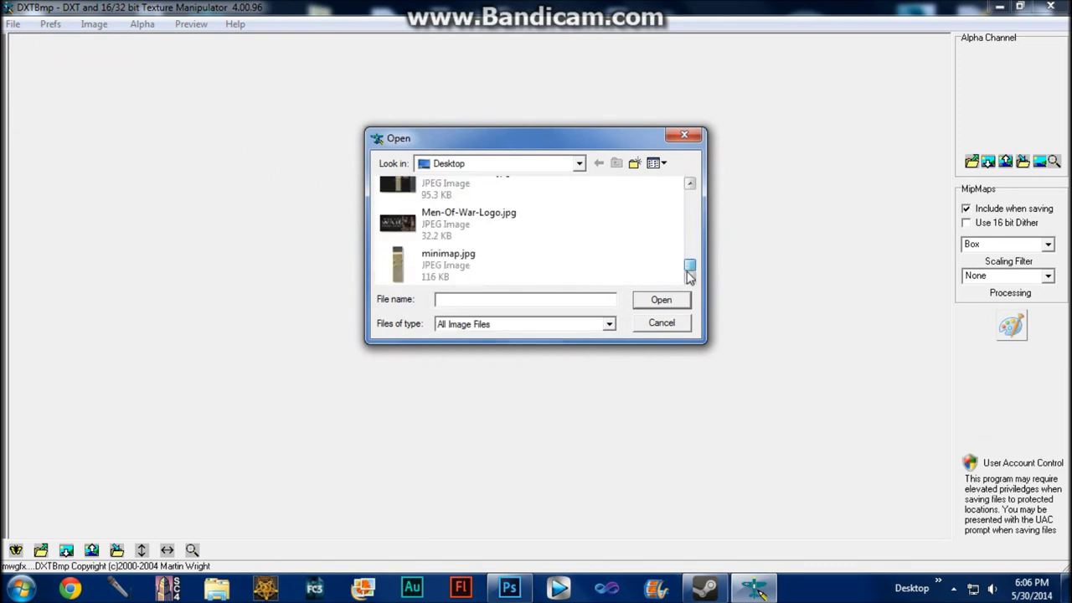
pyautogui.click(497, 263)
pyautogui.click(649, 304)
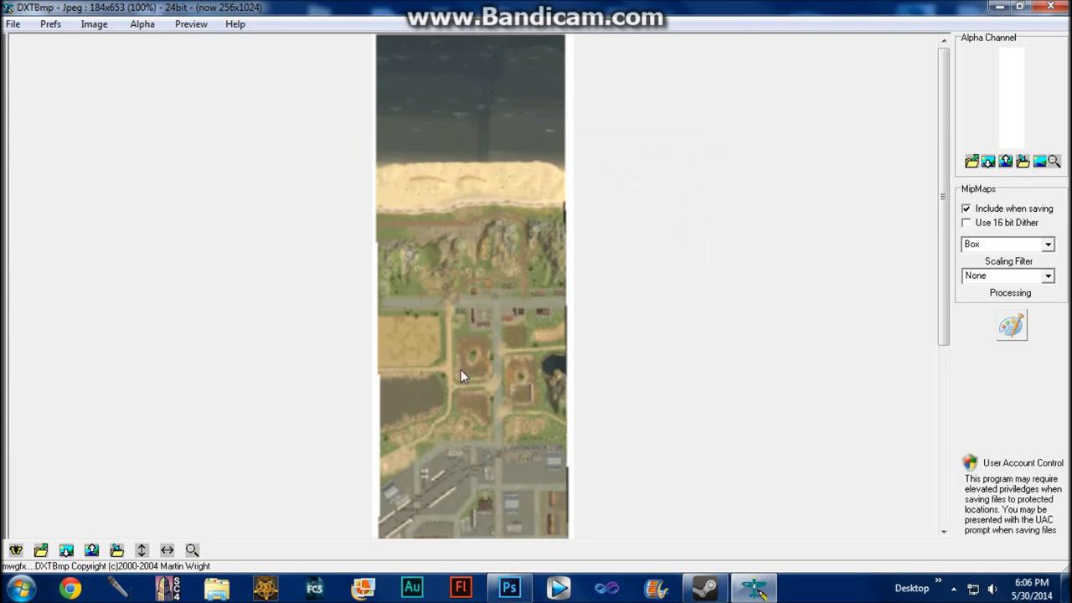
# Export the map image to the Desktop as a DDS texture named minimap in DDS DXT1 (NoAlpha) format.
pyautogui.moveTo(942, 221); pyautogui.dragTo(916, 242)
pyautogui.click(14, 24)
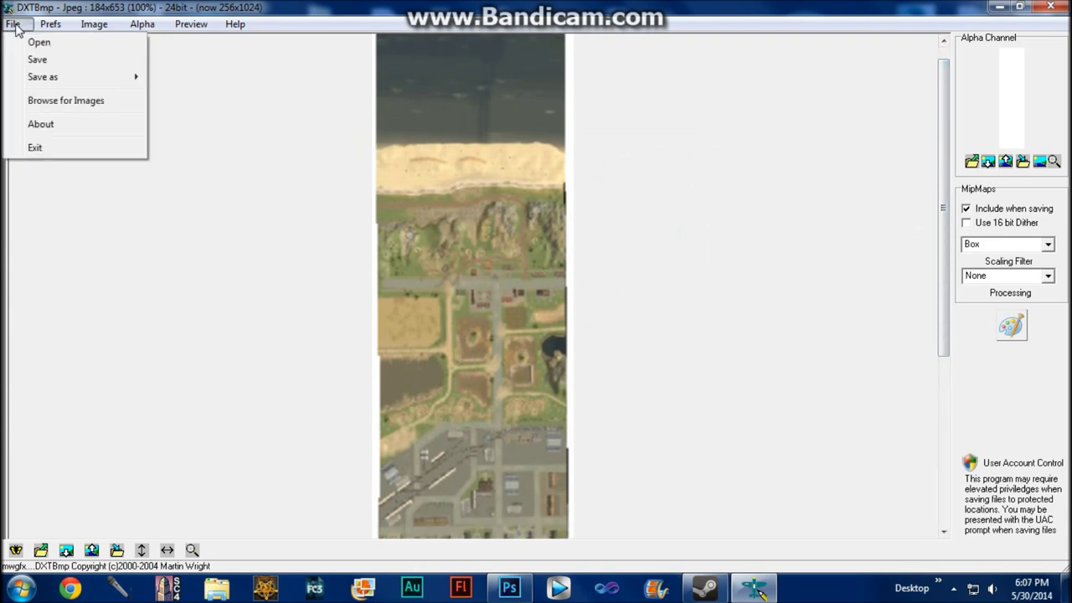
pyautogui.moveTo(46, 77)
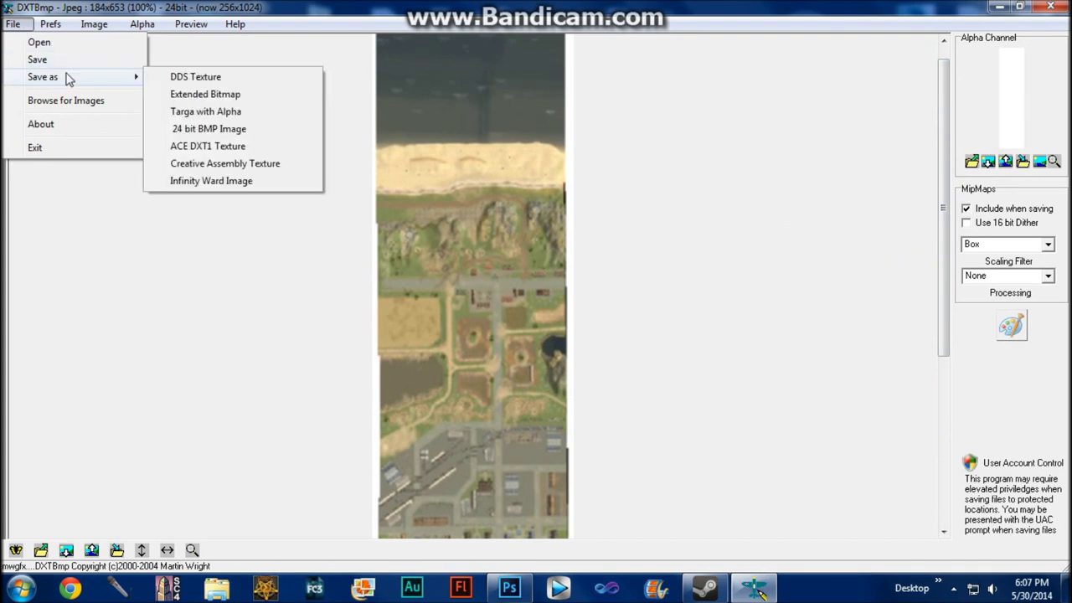
pyautogui.click(262, 80)
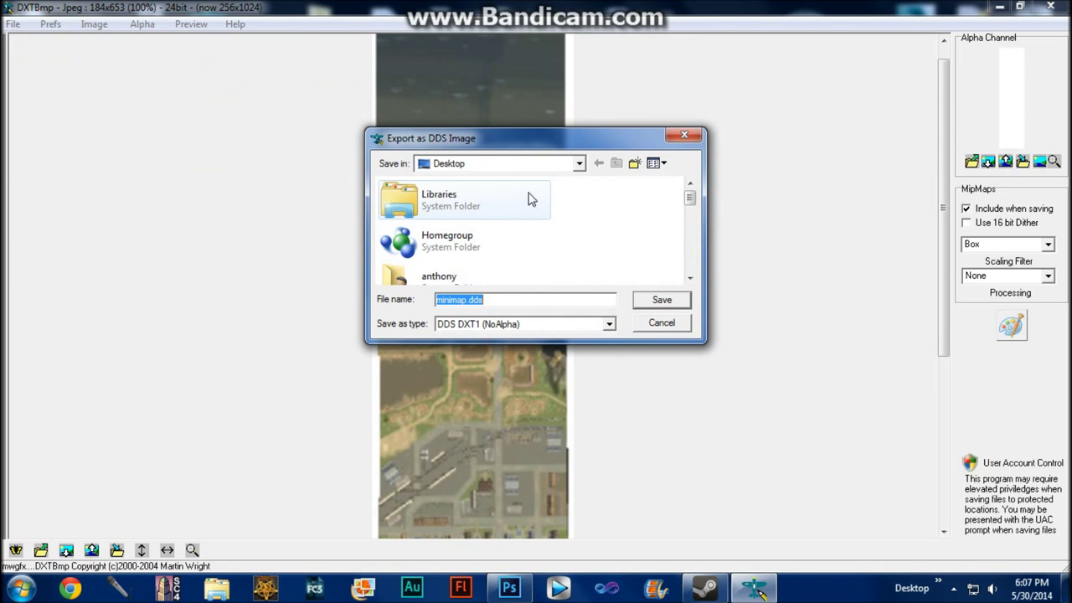
pyautogui.press('End')
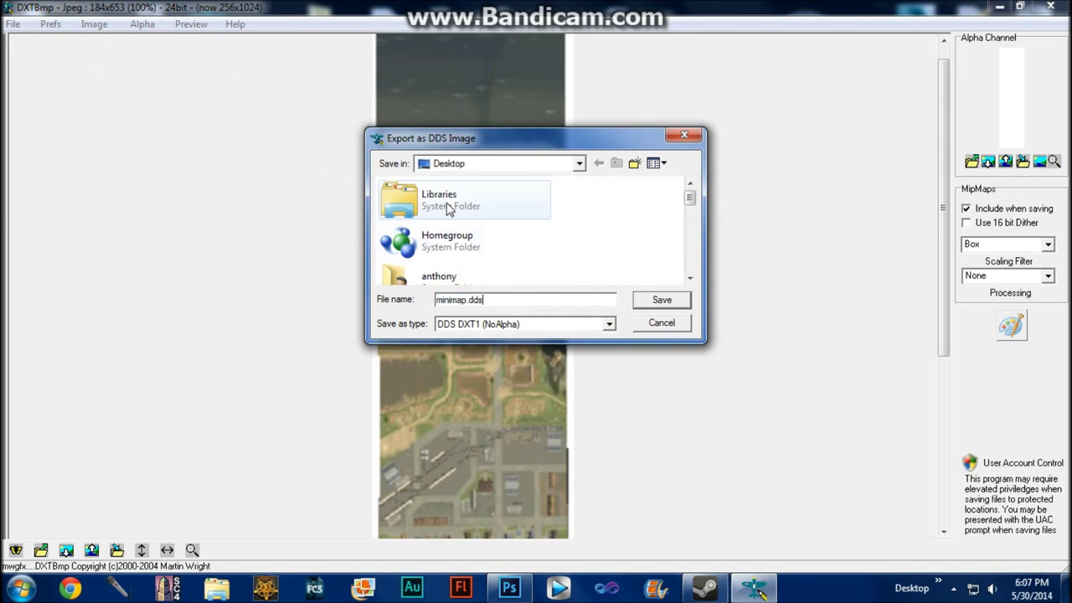
pyautogui.moveTo(495, 301); pyautogui.dragTo(379, 310)
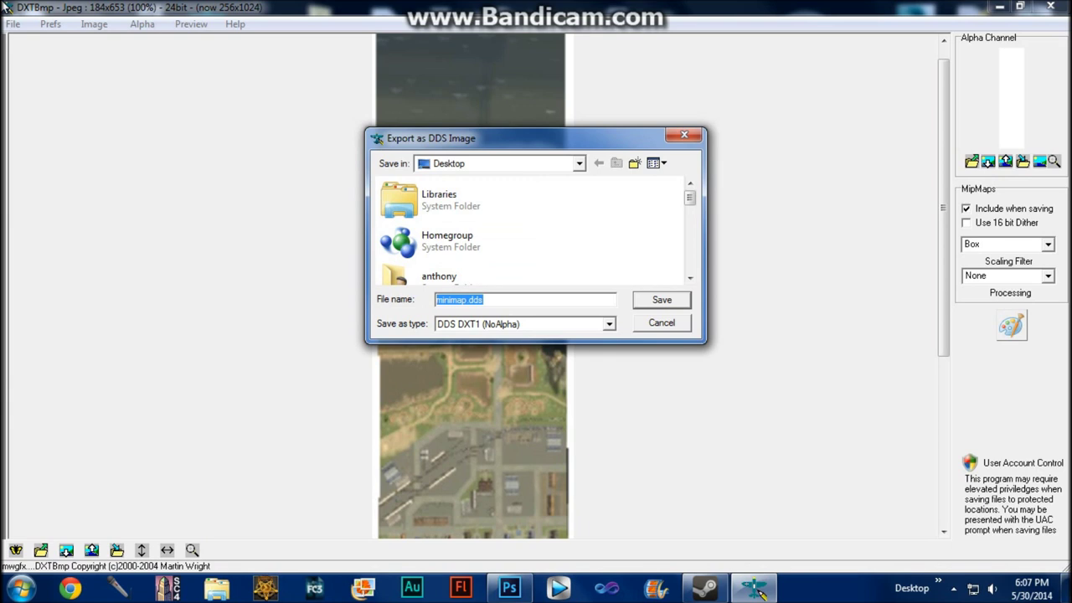
pyautogui.write('mini')
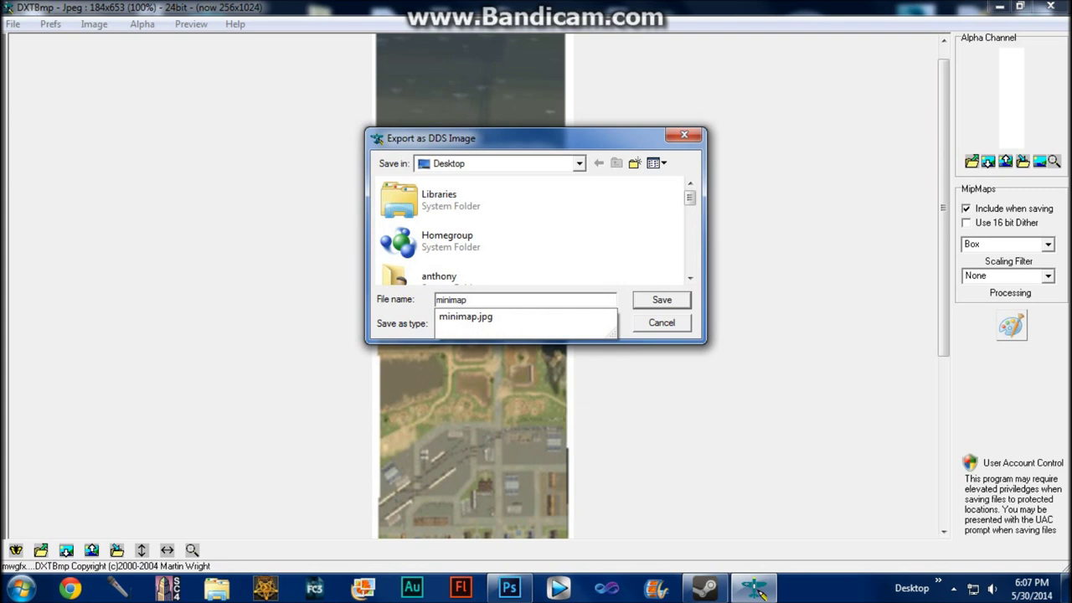
pyautogui.click(536, 297)
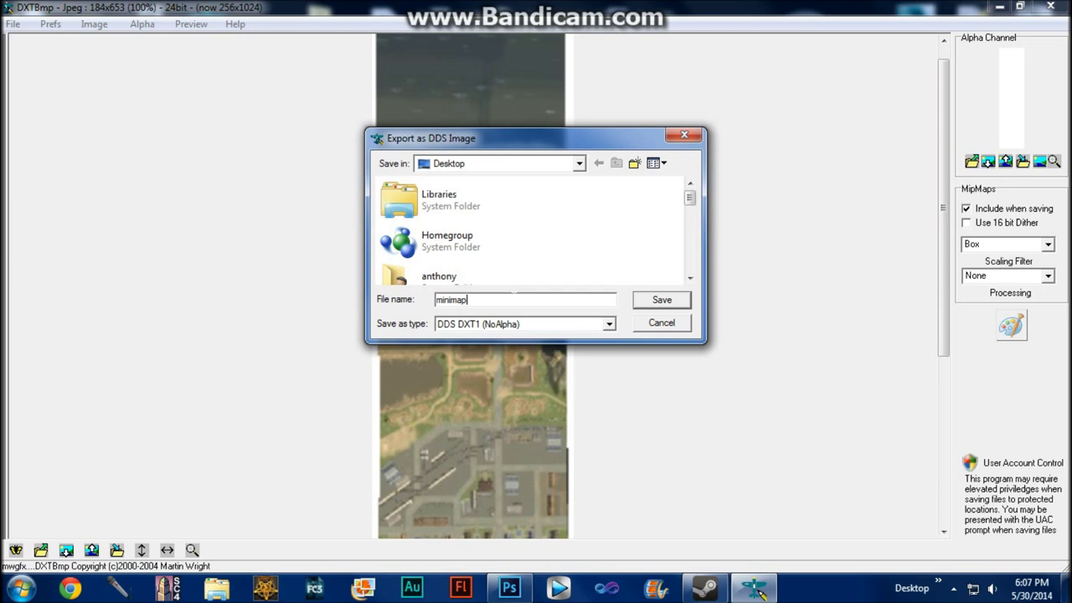
pyautogui.moveTo(450, 300); pyautogui.dragTo(435, 301)
pyautogui.click(467, 299)
pyautogui.click(670, 303)
# Minimize DXTBmp and move minimap.dds away from the other desktop icons to an empty spot beside the R.U.S.E. logo.
pyautogui.click(1000, 6)
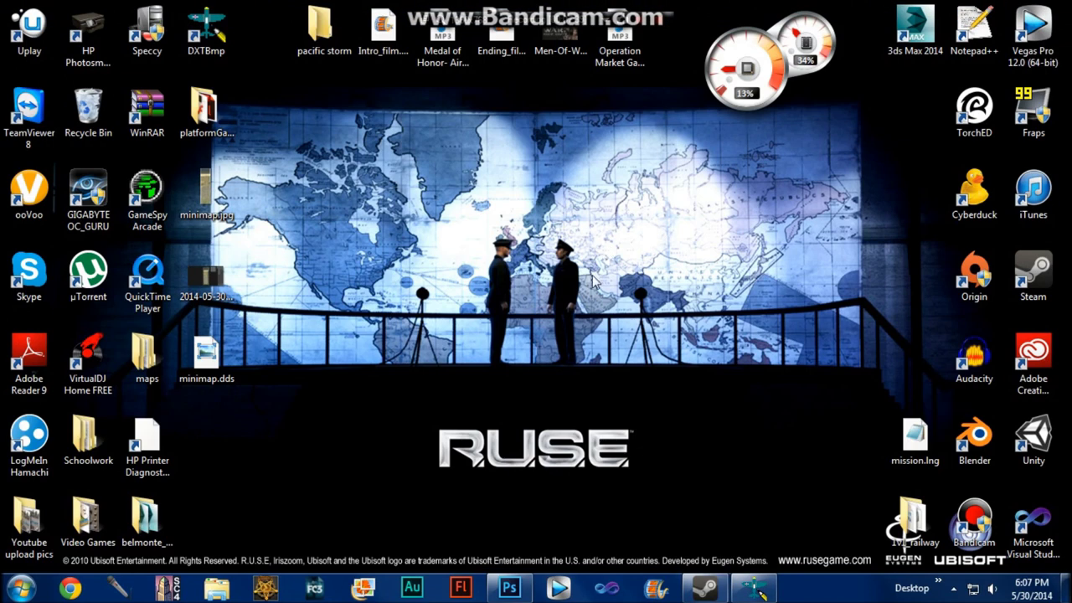
pyautogui.moveTo(201, 356); pyautogui.dragTo(324, 434)
pyautogui.click(334, 376)
pyautogui.click(273, 394)
pyautogui.click(230, 388)
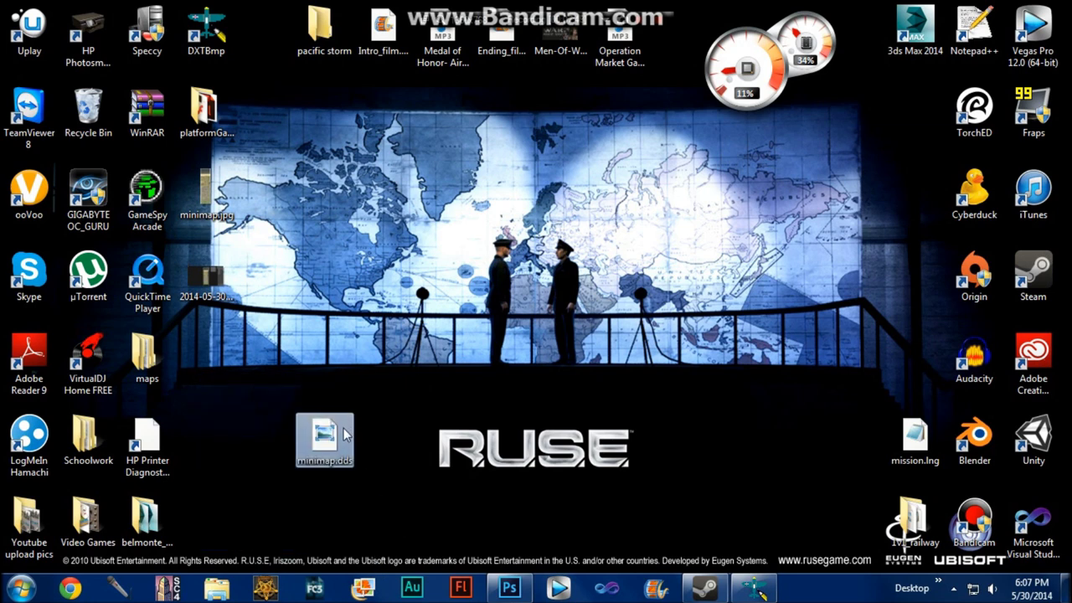
pyautogui.moveTo(225, 367); pyautogui.dragTo(367, 484)
pyautogui.click(369, 484)
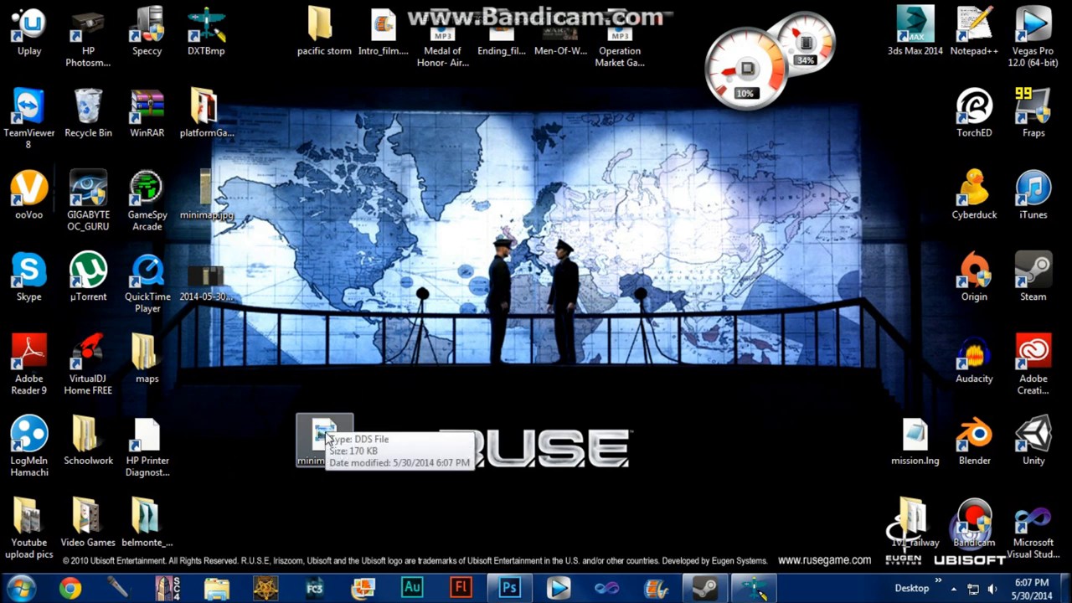
pyautogui.moveTo(269, 383); pyautogui.dragTo(372, 494)
pyautogui.click(375, 453)
pyautogui.moveTo(343, 418)
pyautogui.mouseDown()
pyautogui.moveTo(499, 501)
pyautogui.moveTo(343, 427)
pyautogui.mouseUp()
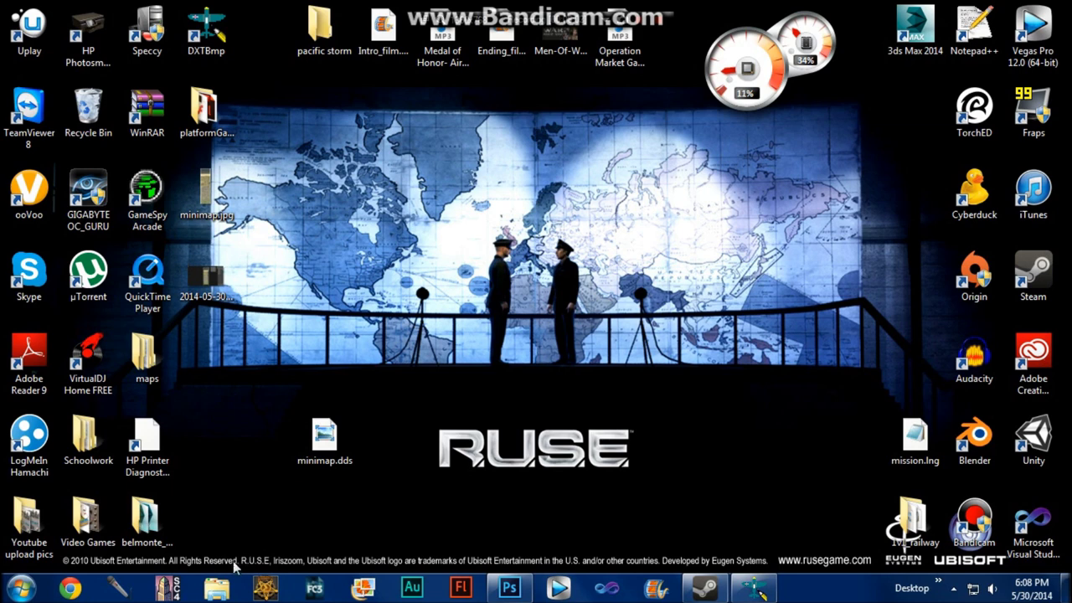
pyautogui.click(247, 492)
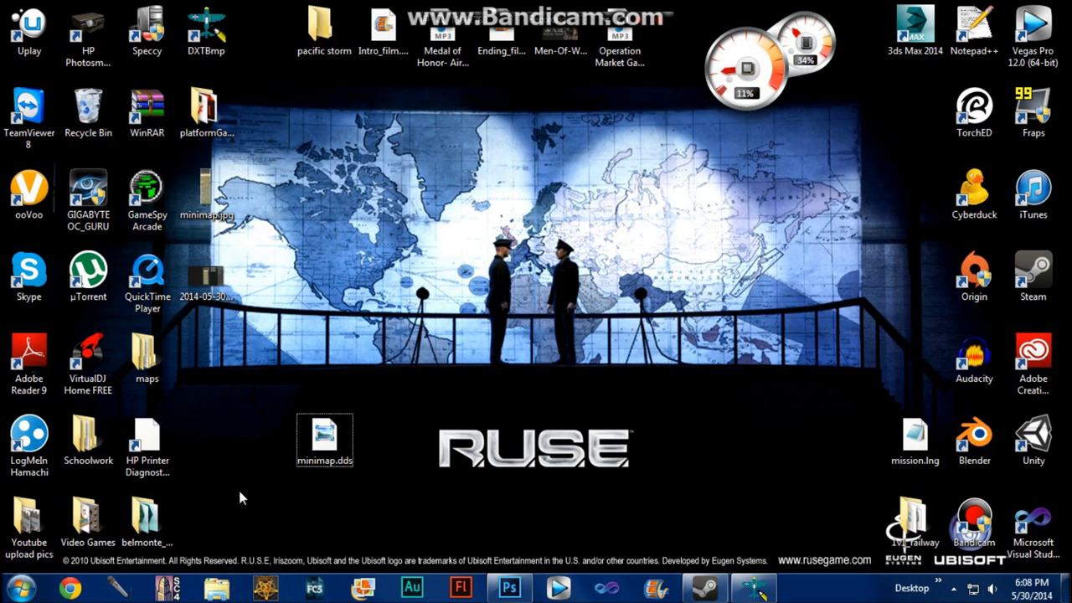
# Switch to Windows Explorer and open the Steam folder in Program Files (x86) on drive C:.
pyautogui.click(228, 591)
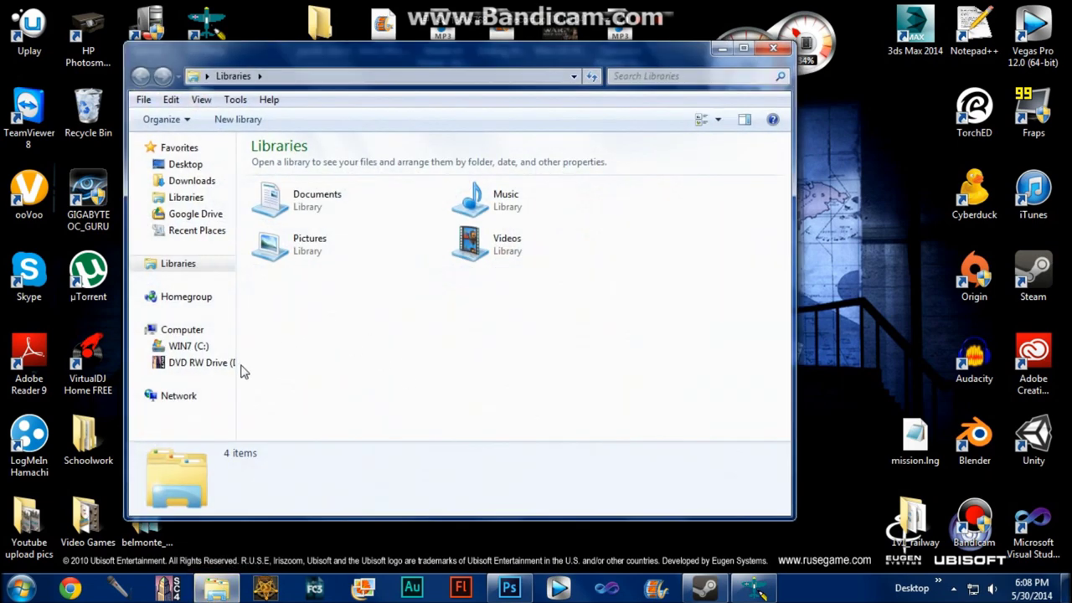
pyautogui.click(199, 350)
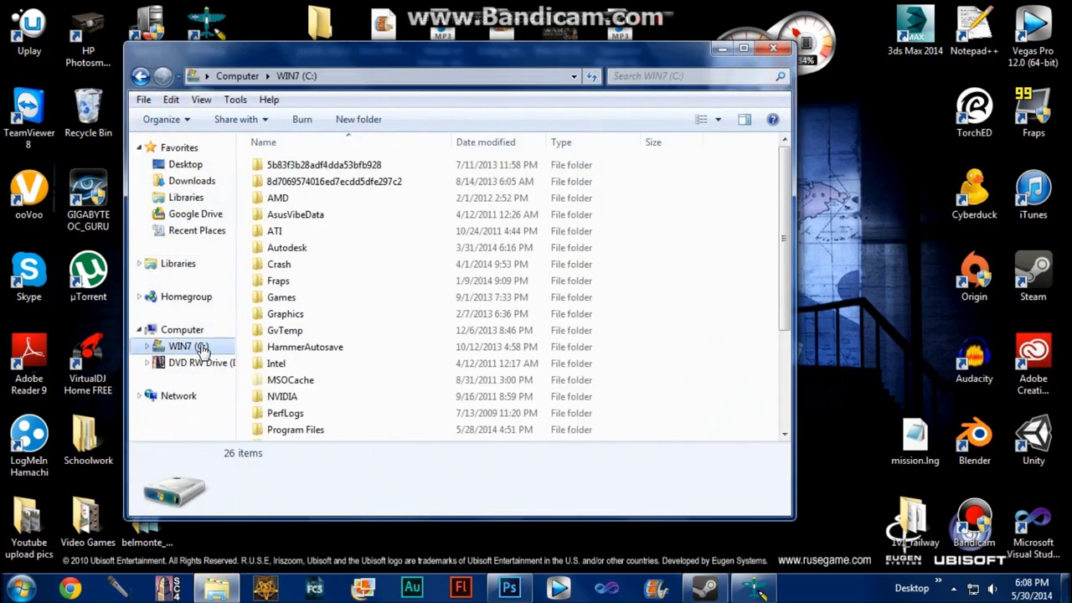
pyautogui.click(324, 335)
pyautogui.scroll(-3, 324, 335)
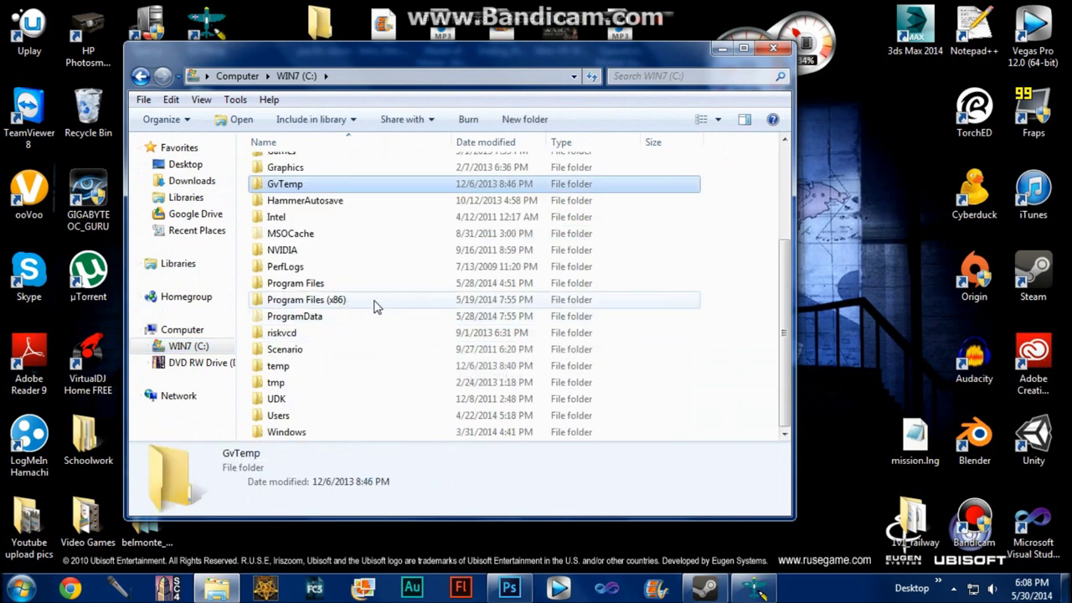
pyautogui.doubleClick(375, 307)
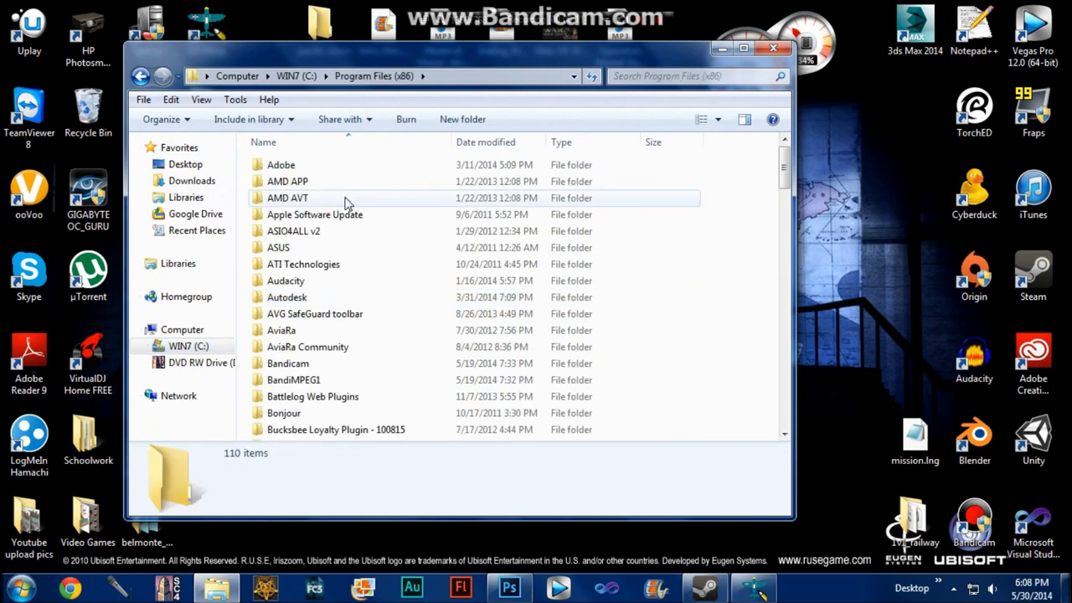
pyautogui.scroll(-2, 346, 205)
pyautogui.scroll(-16, 347, 209)
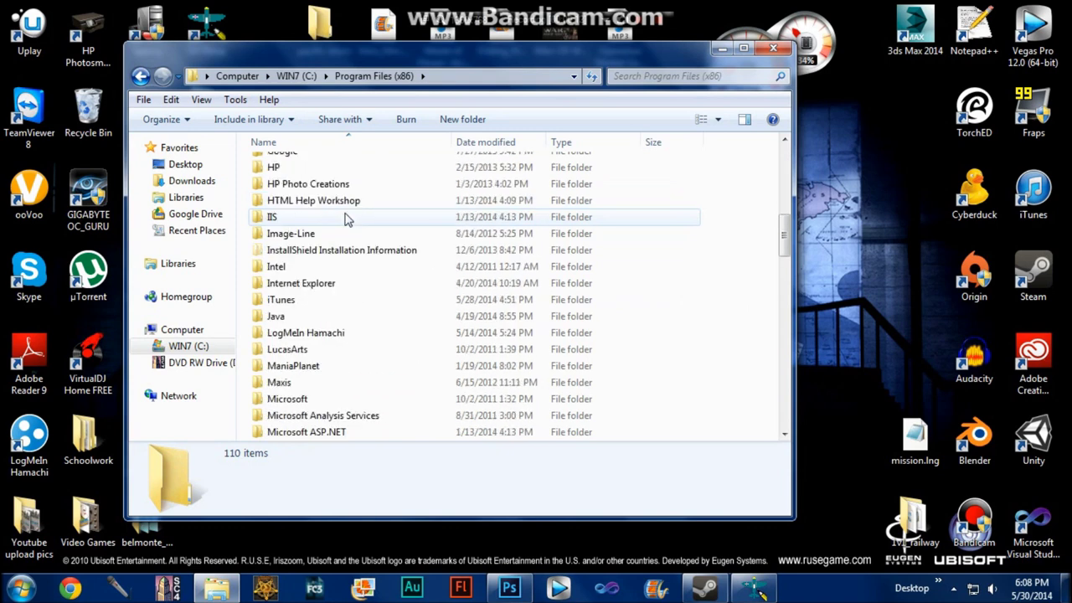
pyautogui.scroll(-8, 348, 225)
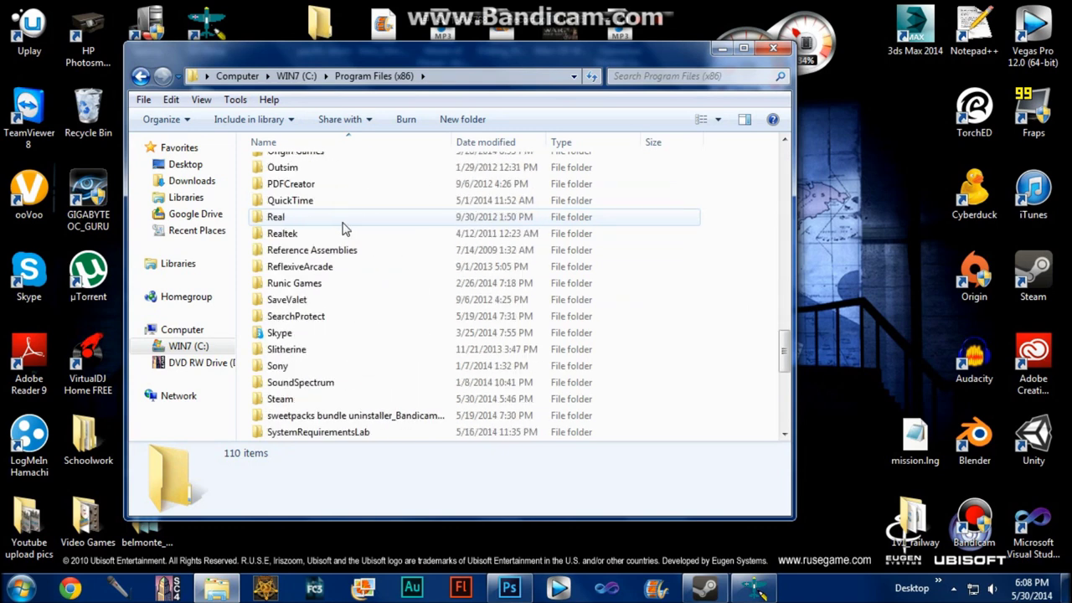
pyautogui.doubleClick(302, 352)
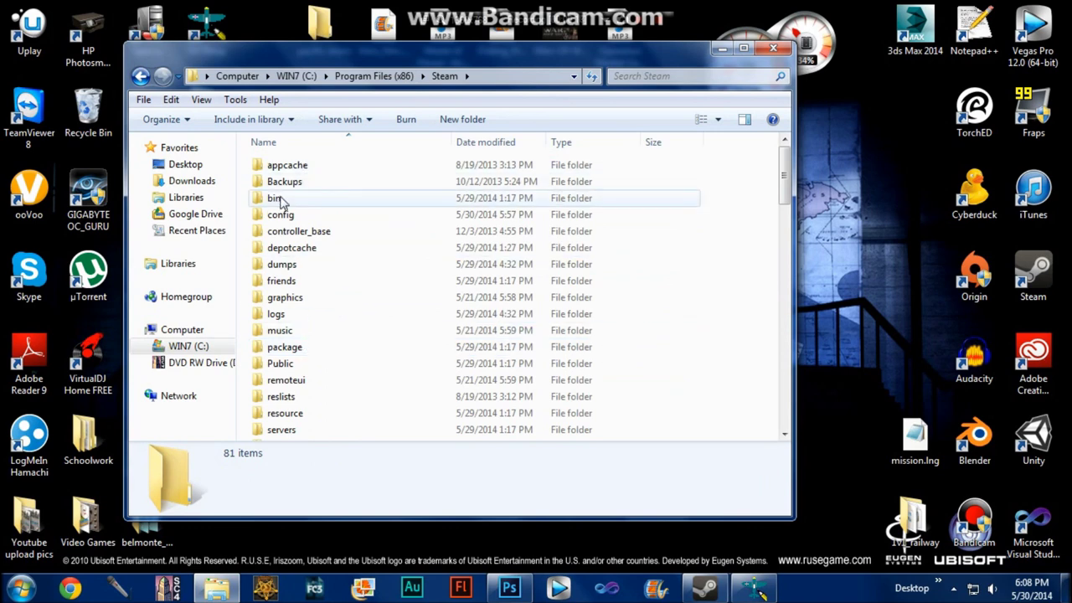
# Go into steamapps\common and open the Men of War Assault Squad 2 game folder.
pyautogui.scroll(-3, 323, 199)
pyautogui.scroll(-1, 325, 199)
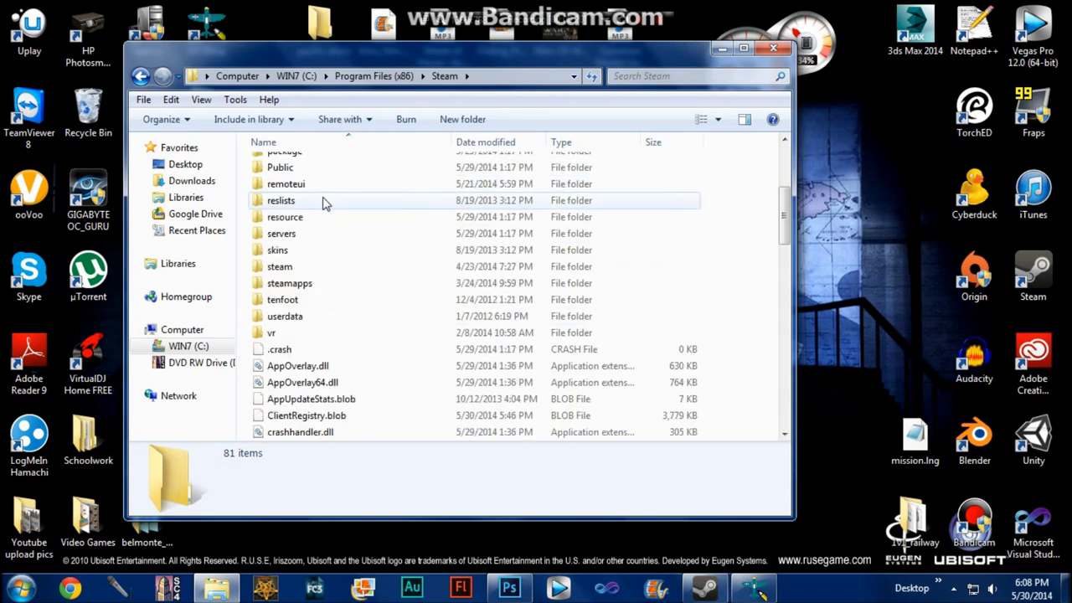
pyautogui.doubleClick(325, 287)
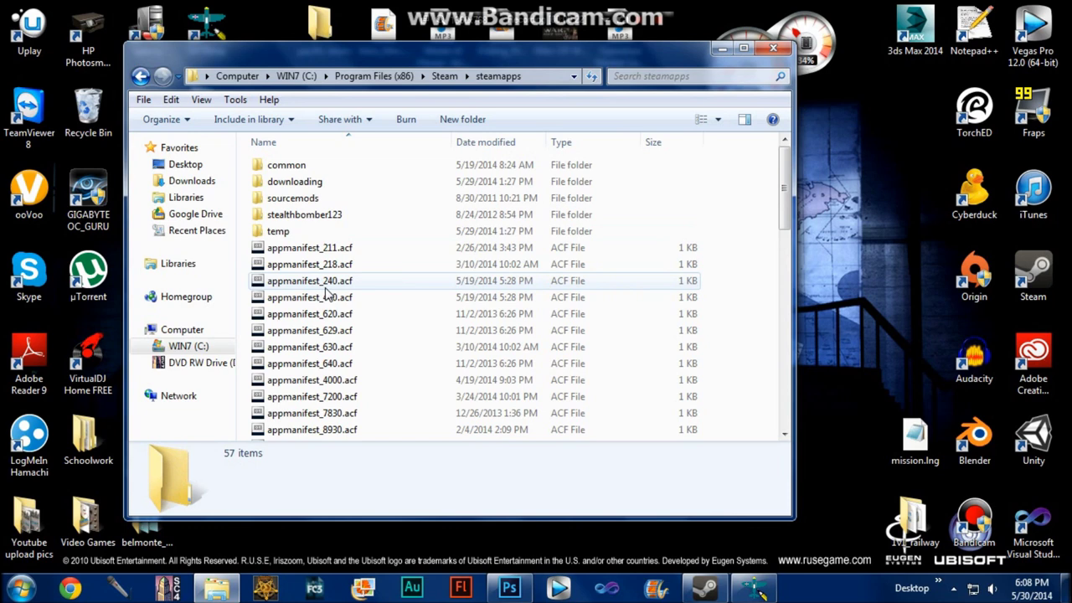
pyautogui.doubleClick(323, 169)
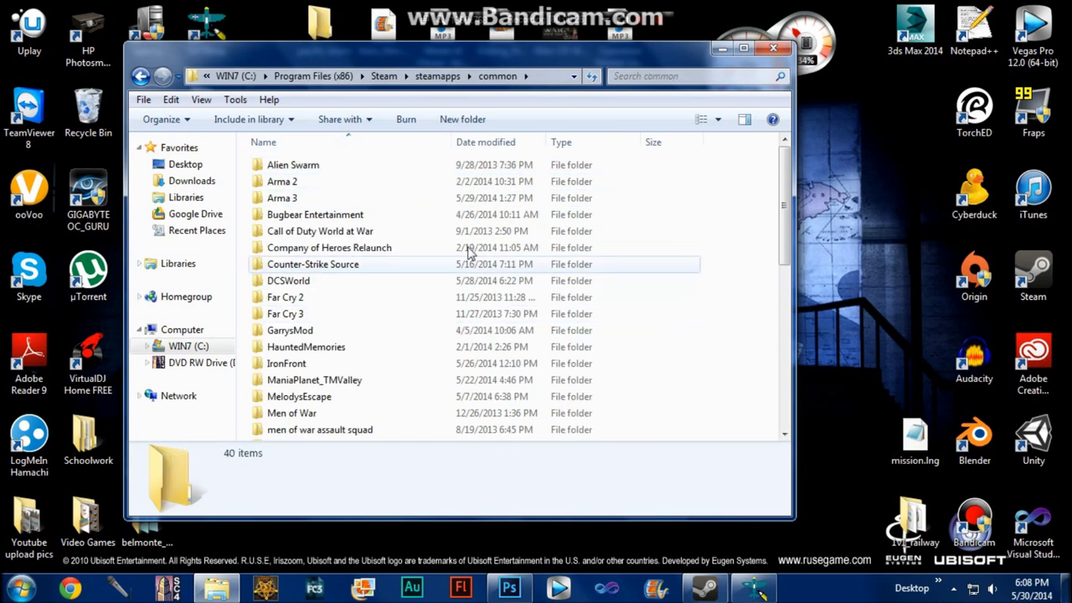
pyautogui.scroll(-7, 419, 221)
pyautogui.scroll(8, 411, 231)
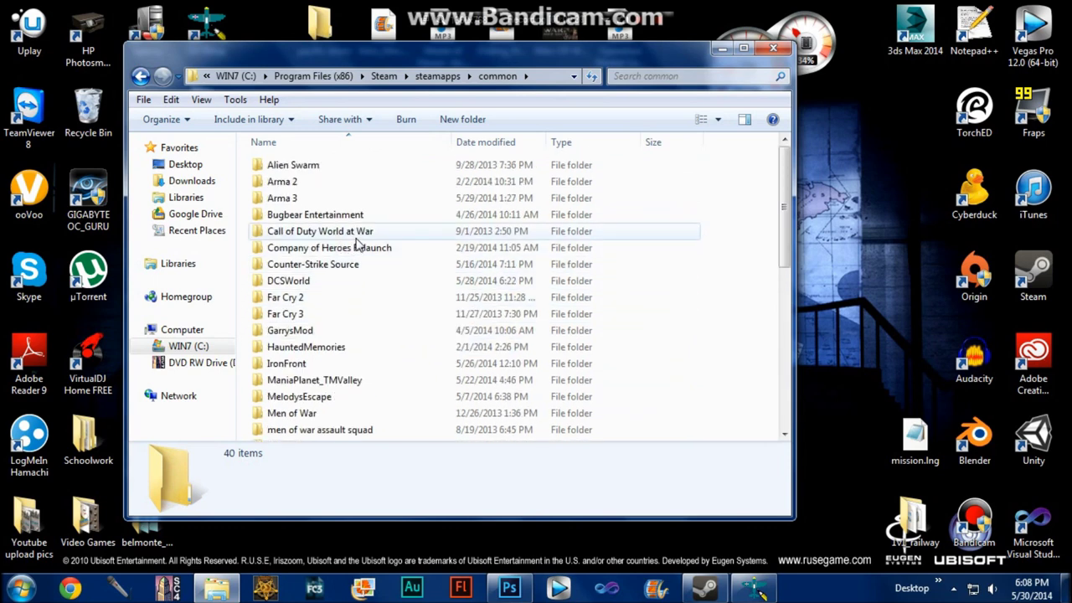
pyautogui.scroll(-7, 356, 260)
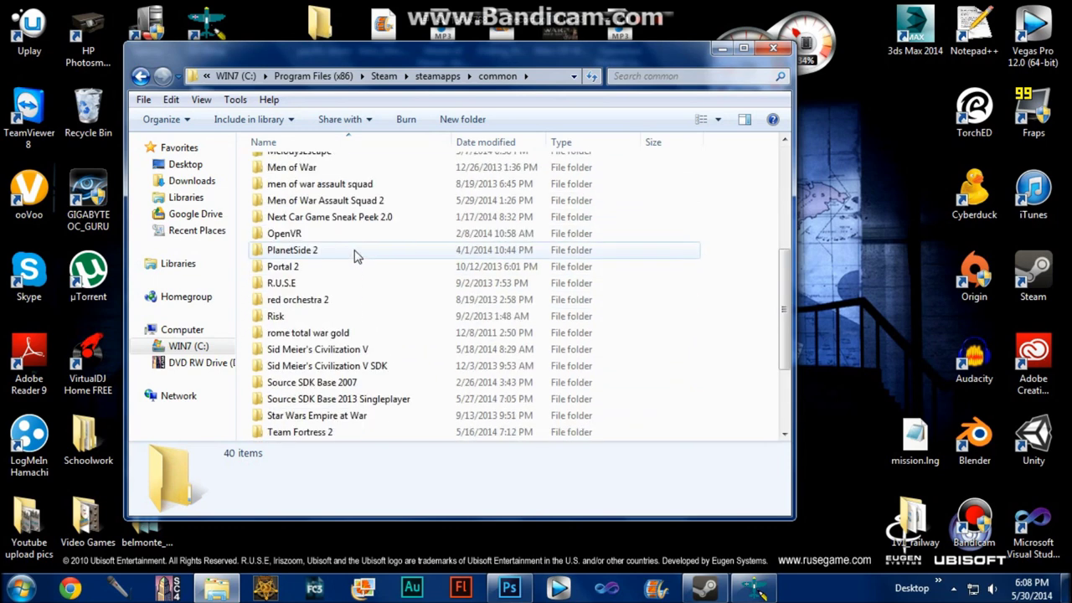
pyautogui.scroll(7, 359, 259)
pyautogui.scroll(-2, 360, 268)
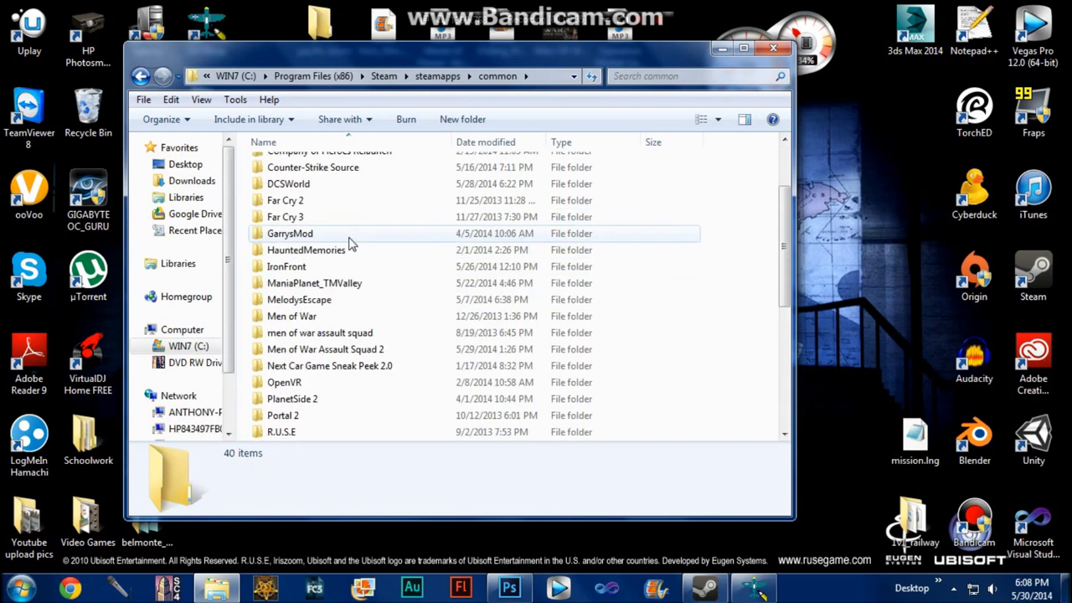
pyautogui.scroll(-1, 351, 246)
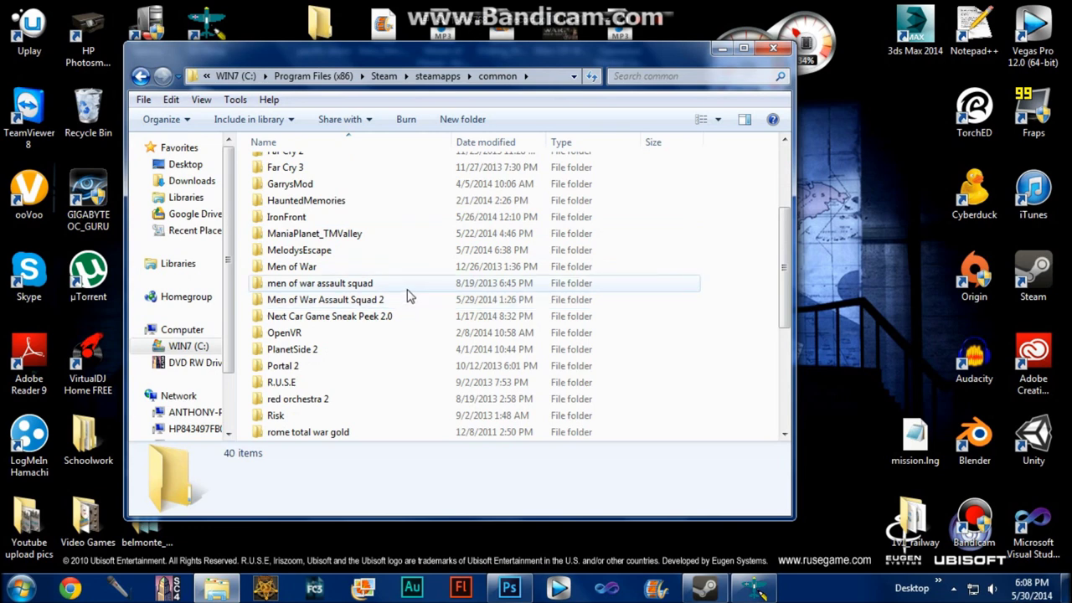
pyautogui.moveTo(408, 294)
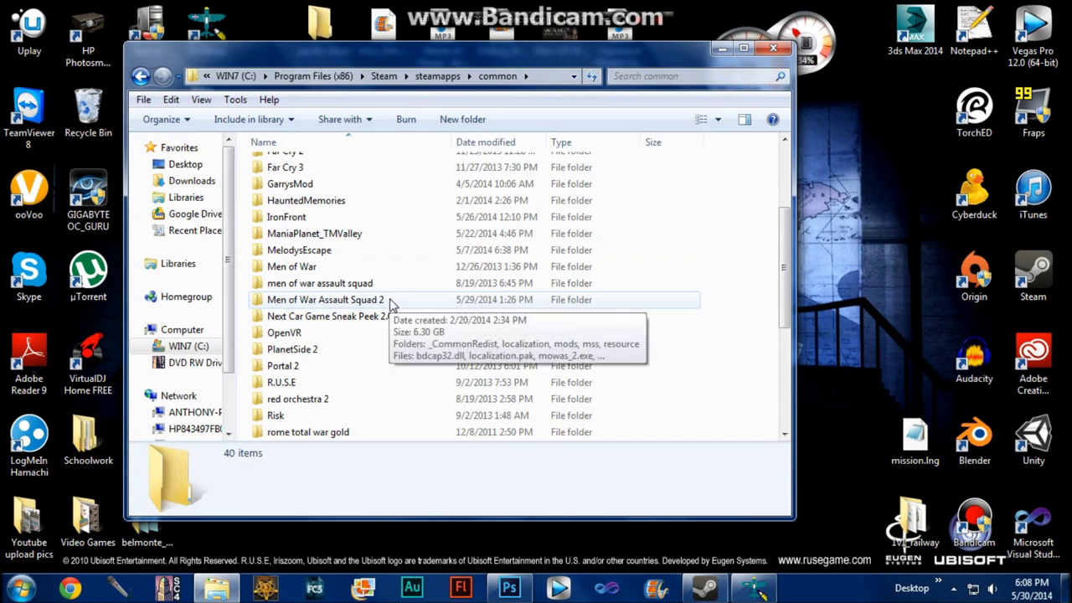
pyautogui.doubleClick(390, 301)
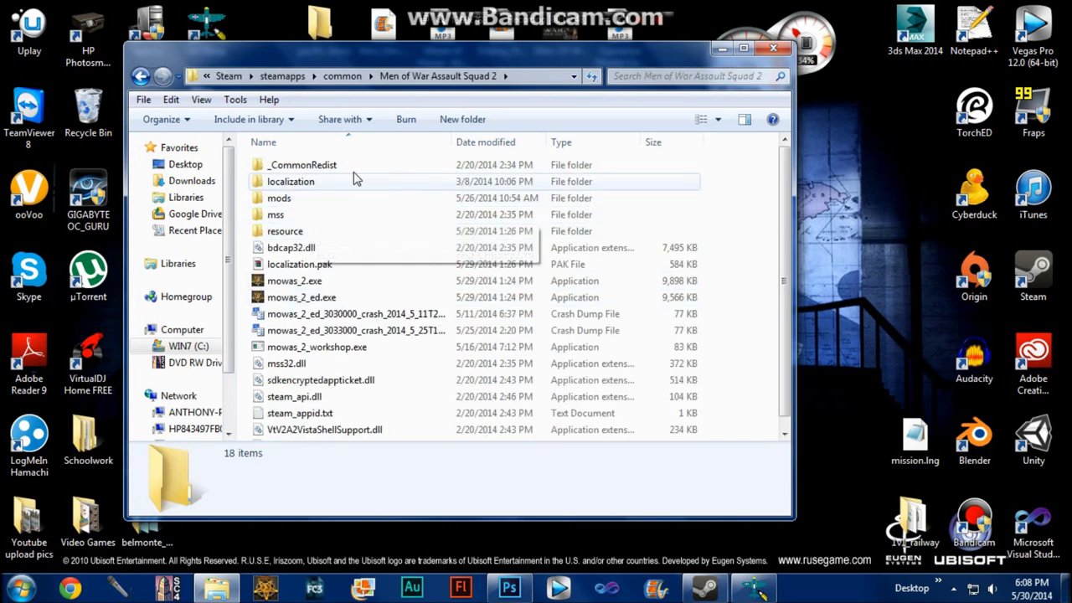
# Open the coop_01 map folder inside the game's resource\map directory.
pyautogui.moveTo(344, 57); pyautogui.dragTo(430, 85)
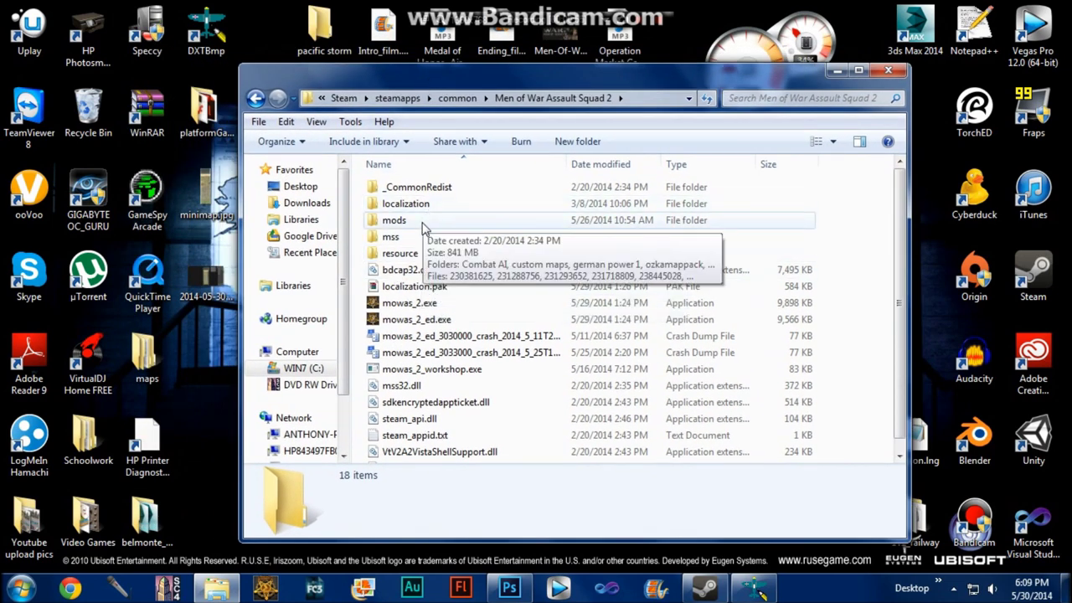
pyautogui.doubleClick(399, 253)
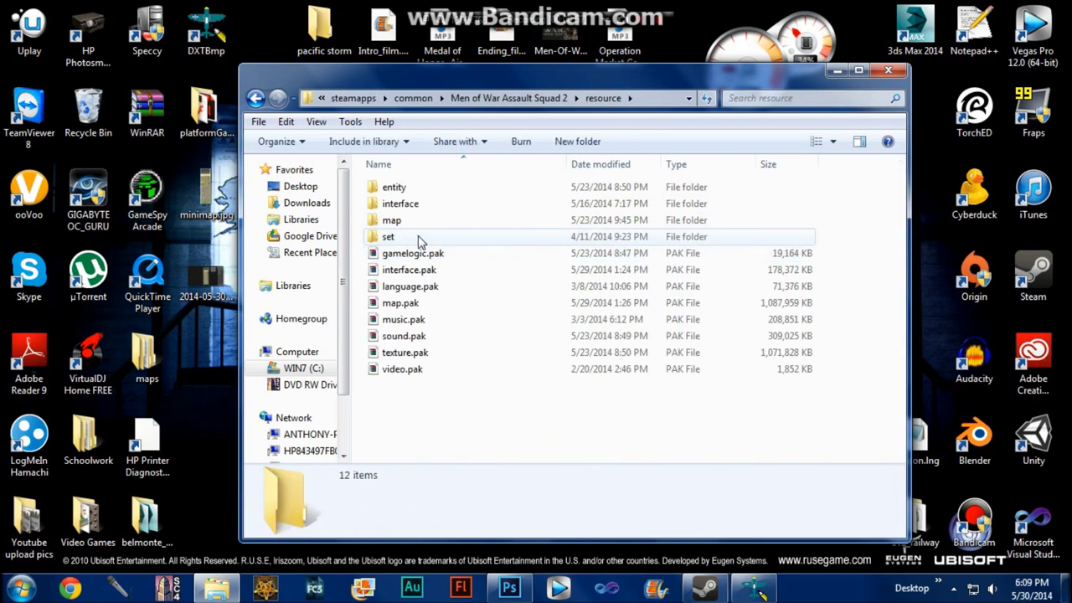
pyautogui.doubleClick(416, 224)
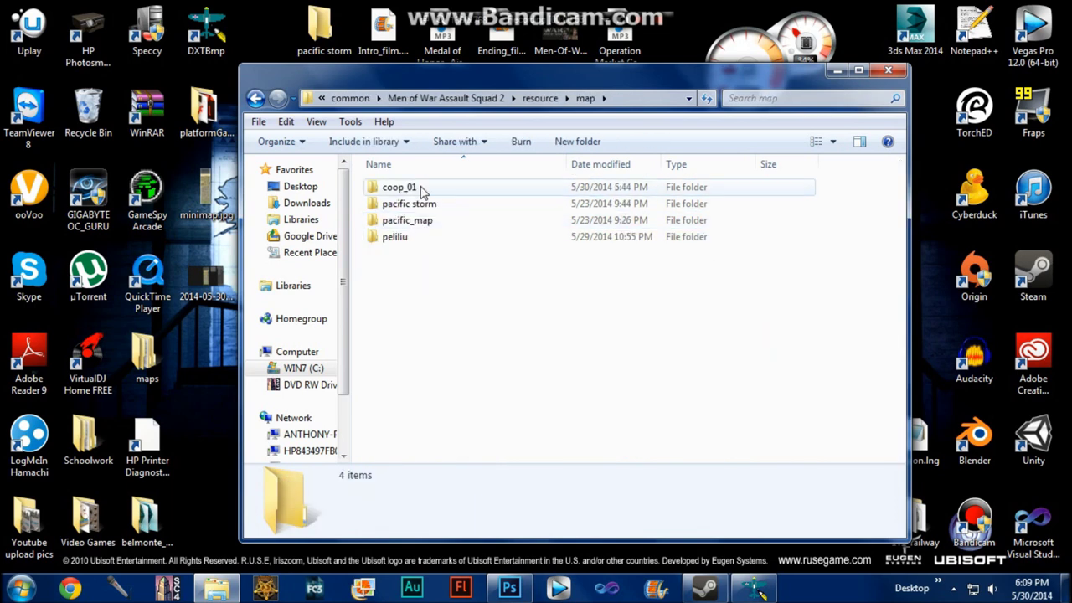
pyautogui.doubleClick(427, 191)
# Look through the coop_01 files and move the folder window aside to uncover minimap.dds on the desktop.
pyautogui.scroll(-3, 466, 279)
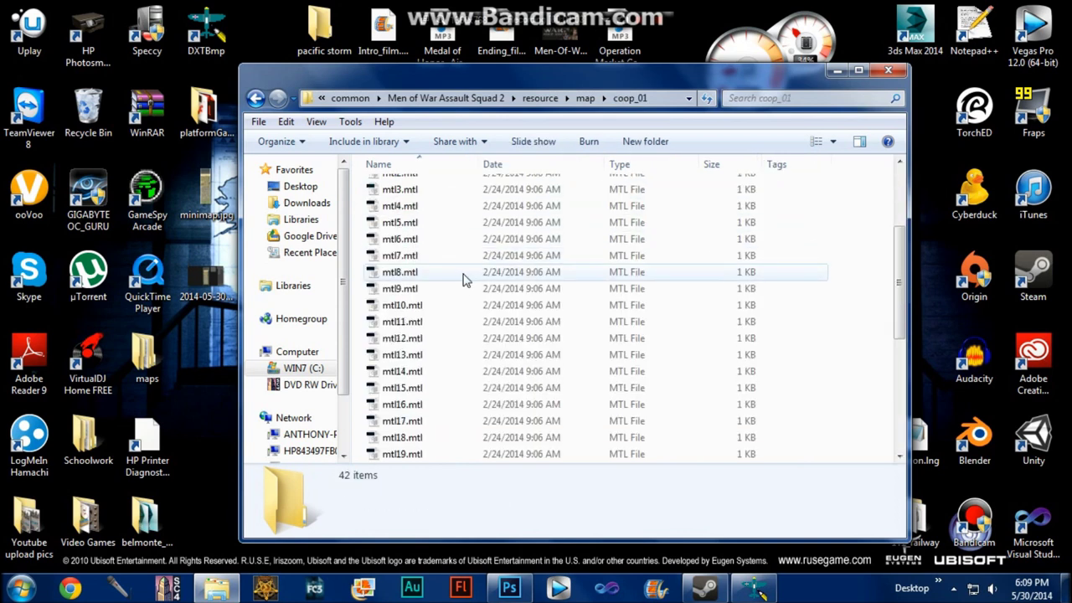
pyautogui.scroll(-5, 460, 279)
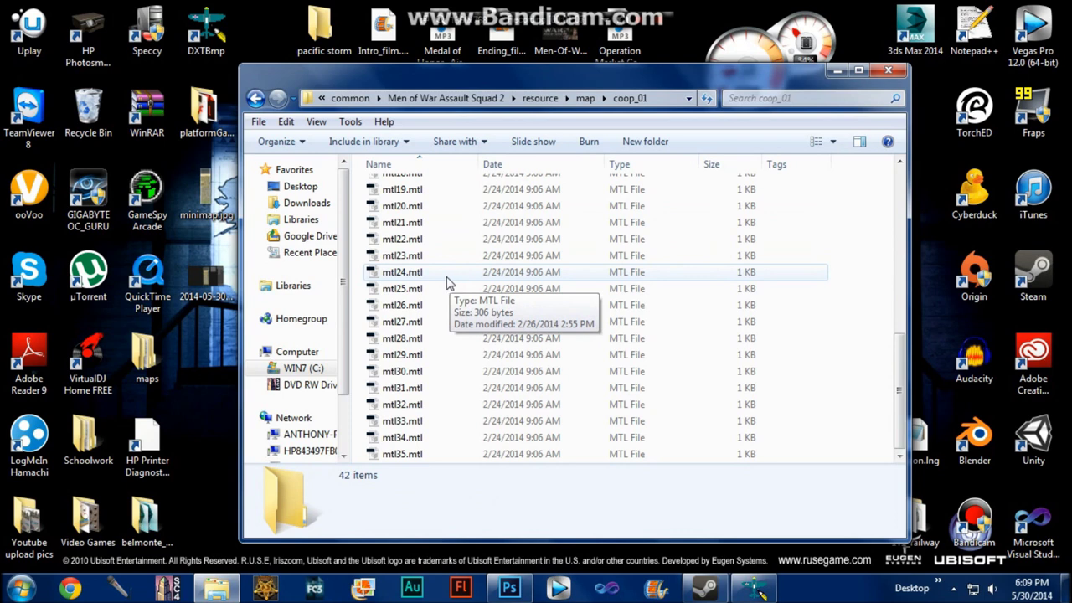
pyautogui.scroll(8, 450, 280)
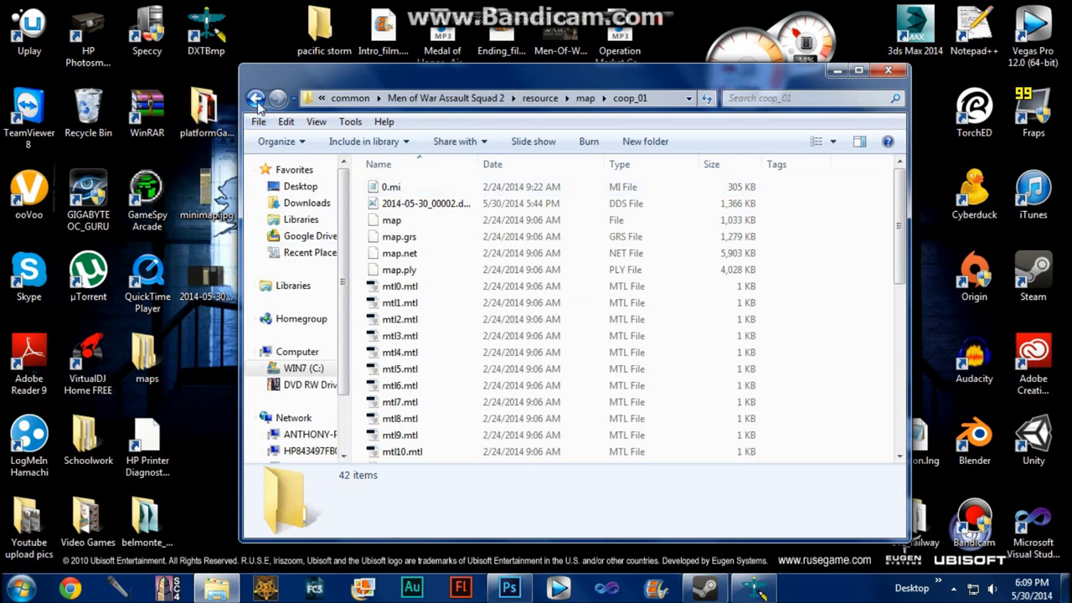
pyautogui.moveTo(378, 83); pyautogui.dragTo(511, 89)
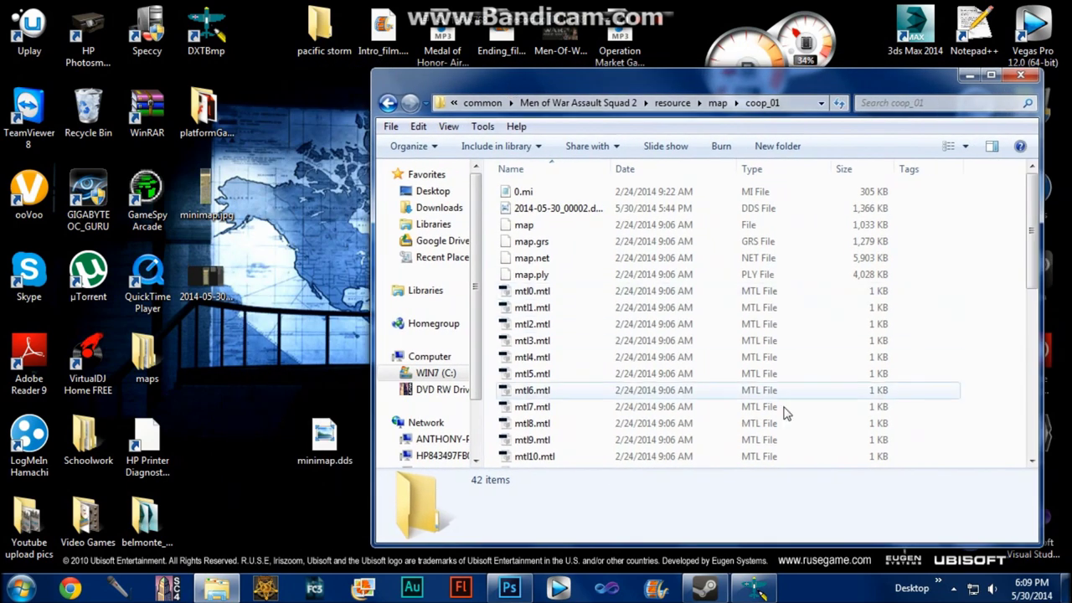
# Move minimap.dds from the desktop into the coop_01 map folder, check it among the files, and close the folder window.
pyautogui.moveTo(313, 432); pyautogui.dragTo(624, 309)
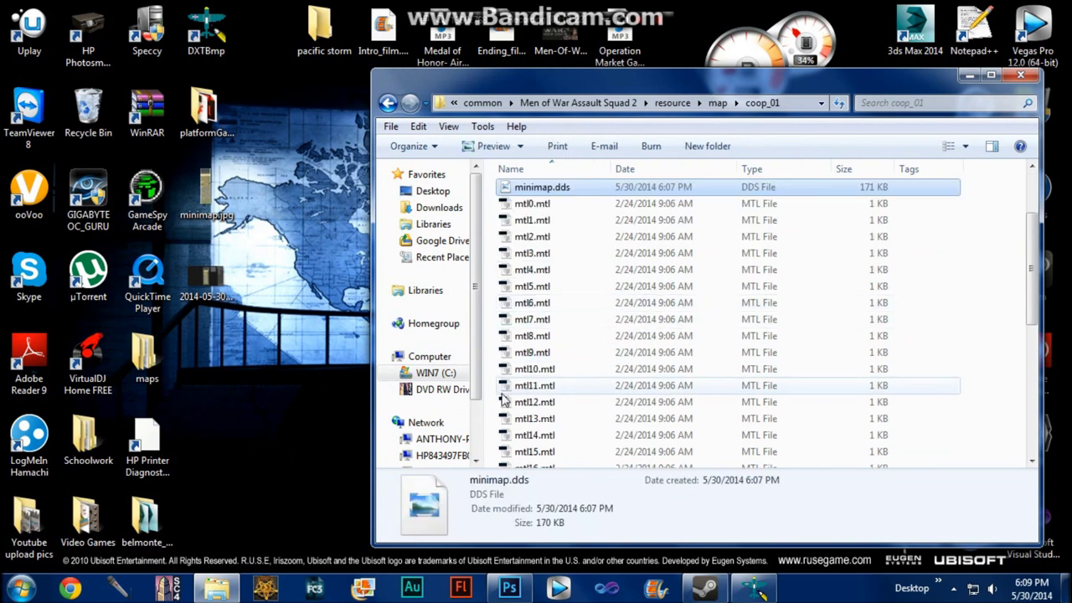
pyautogui.moveTo(651, 76); pyautogui.dragTo(499, 74)
pyautogui.scroll(2, 419, 278)
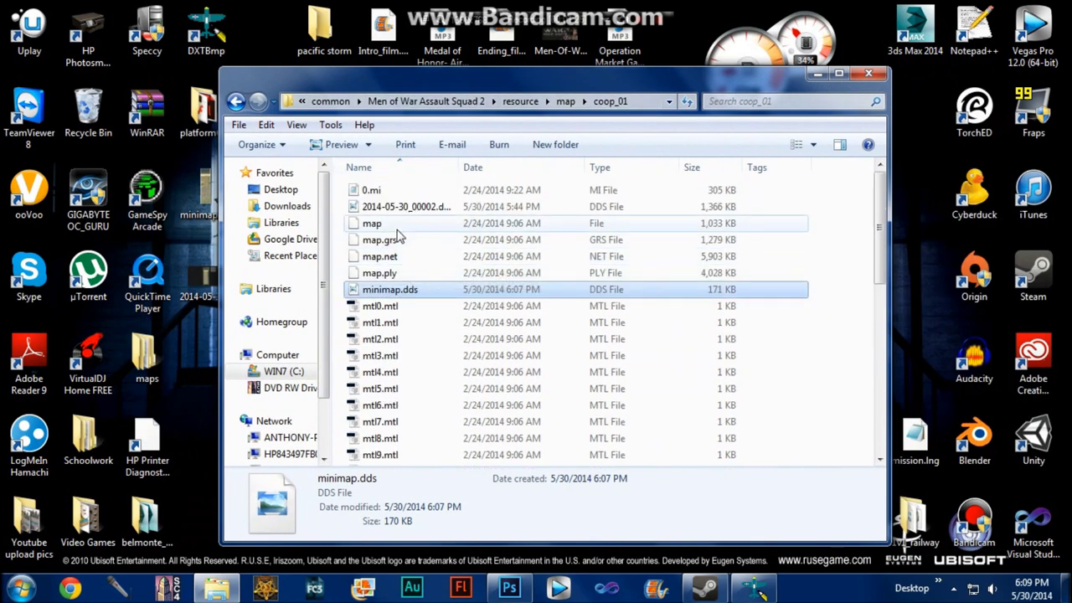
pyautogui.click(415, 241)
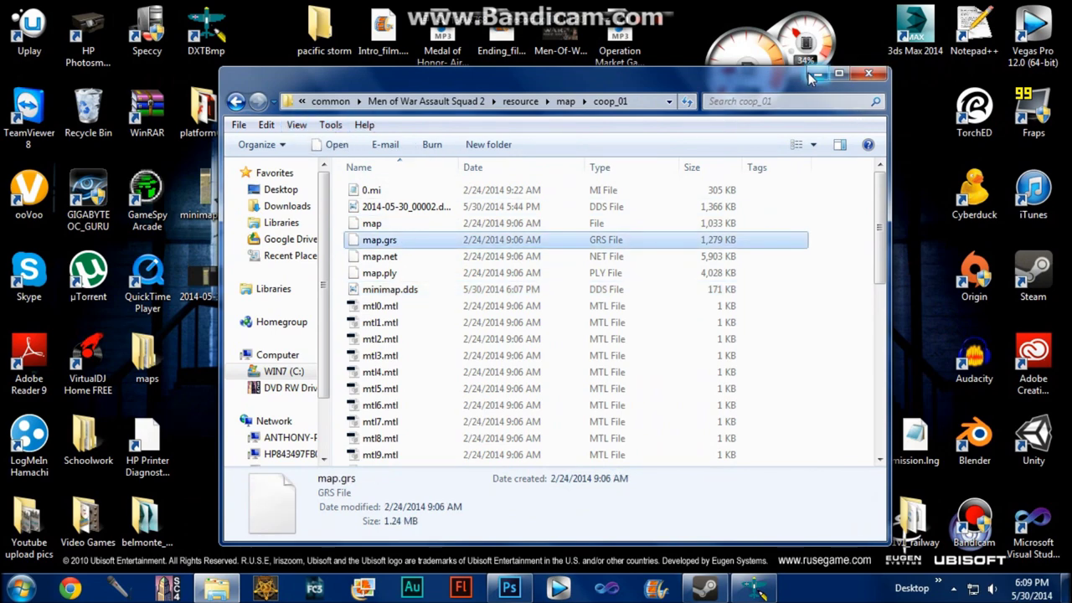
pyautogui.click(869, 75)
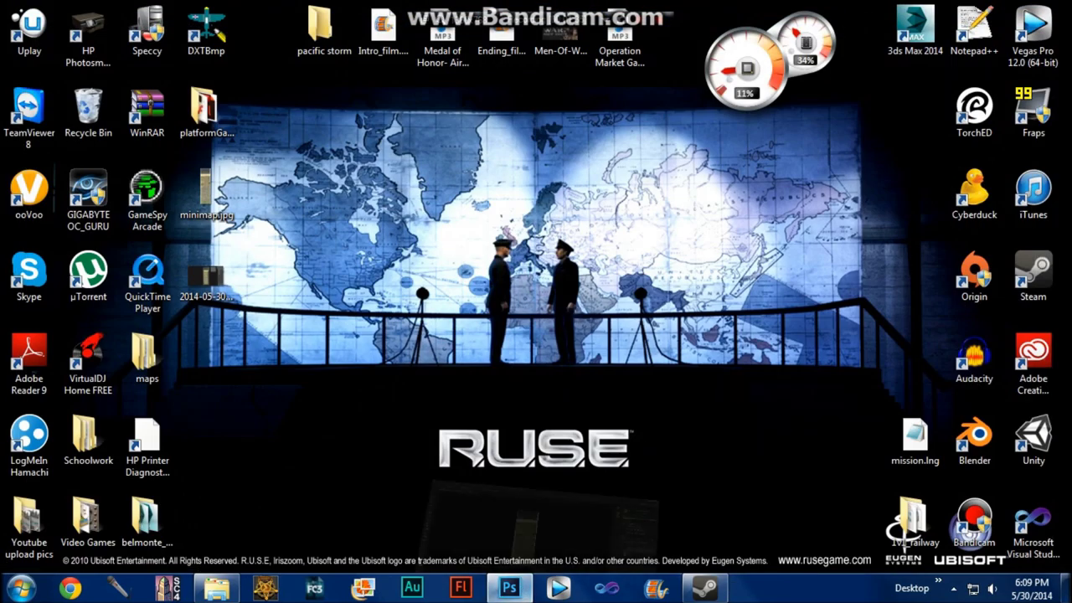
# Switch to Photoshop and quit it without saving the changes to Untitled-1.
pyautogui.click(509, 588)
pyautogui.click(1049, 8)
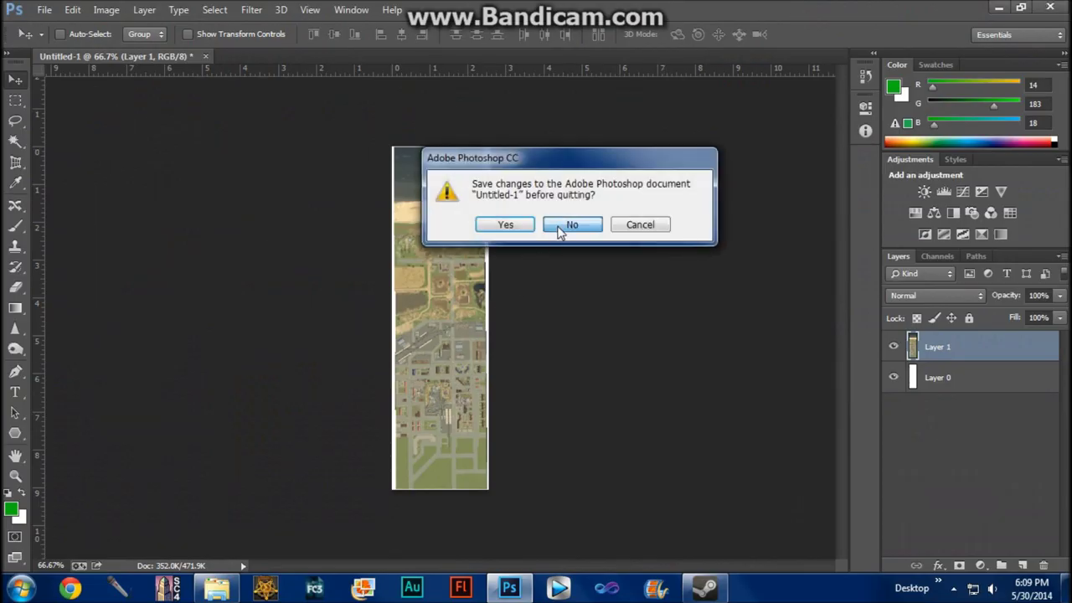
pyautogui.click(571, 225)
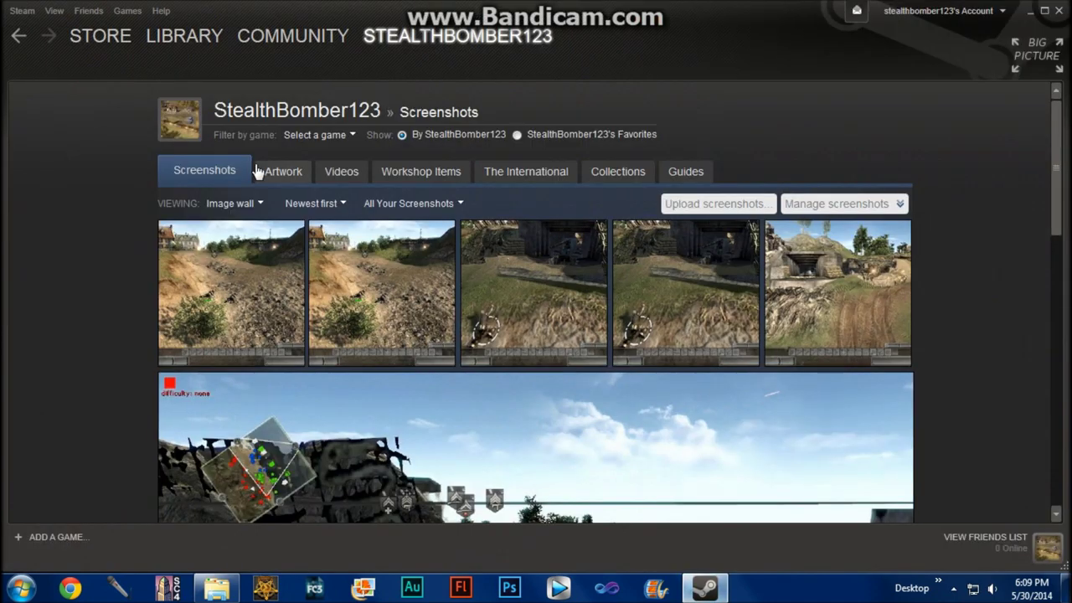
# Launch the Editor of Men of War: Assault Squad 2 from the Steam library.
pyautogui.click(184, 36)
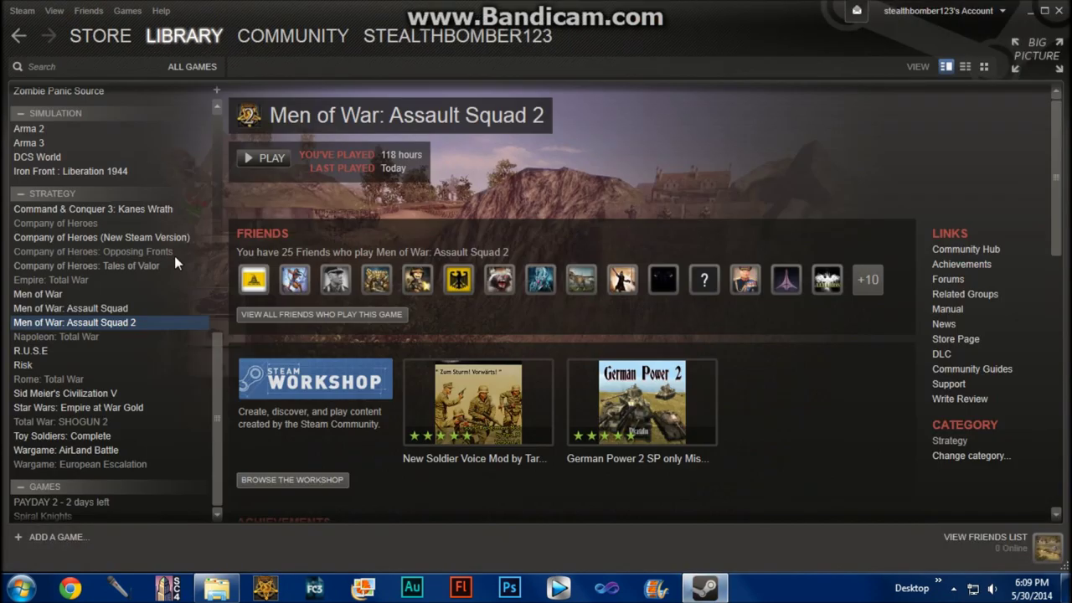
pyautogui.click(270, 158)
pyautogui.click(438, 302)
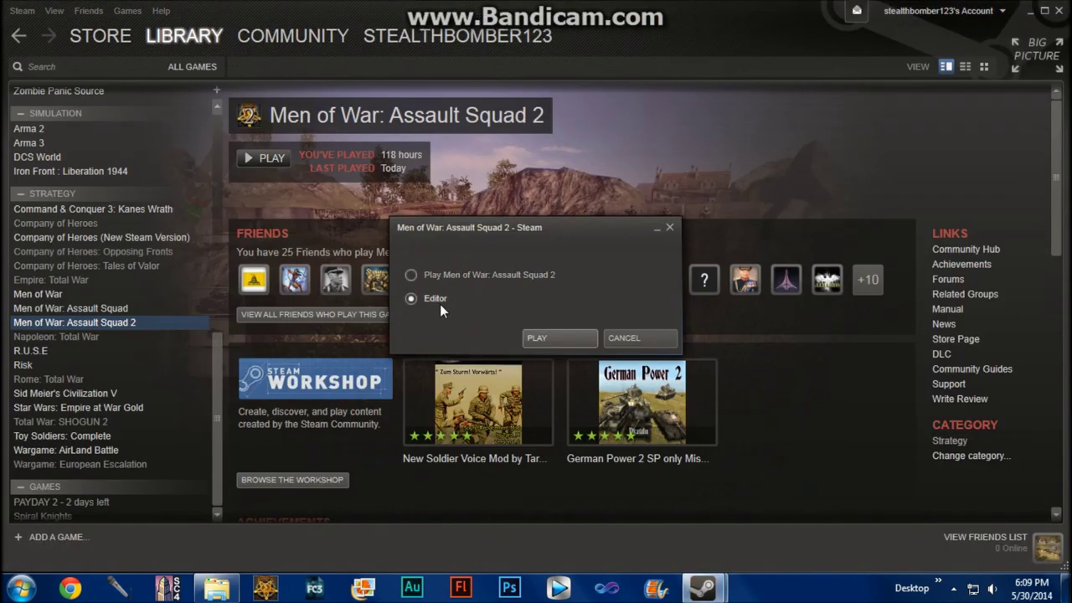
pyautogui.click(533, 338)
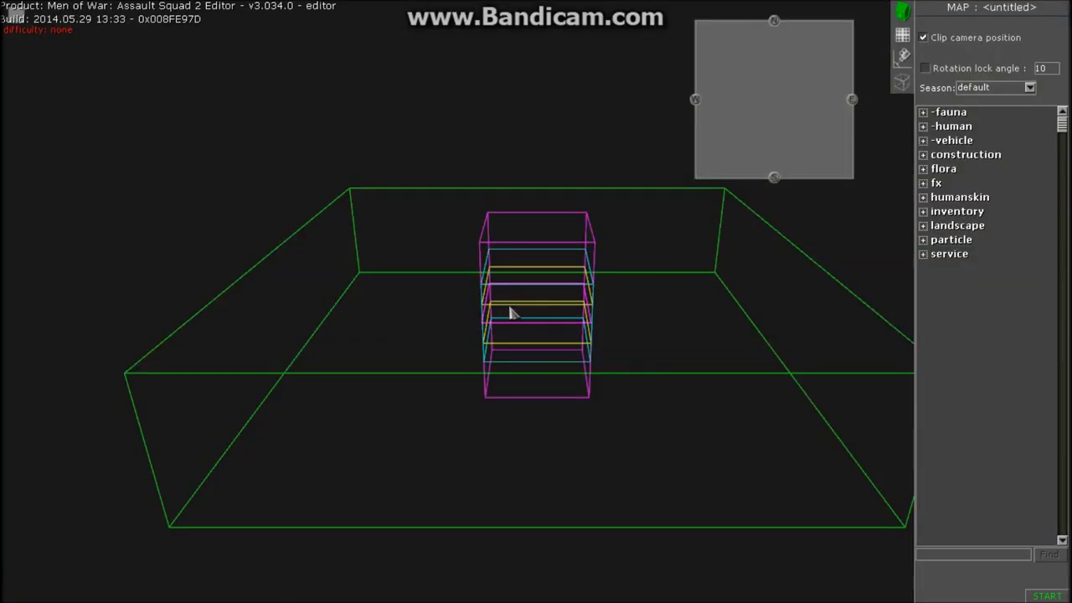
# Open mission 0 of the coop_01 map in the editor.
pyautogui.press('Escape')
pyautogui.click(530, 322)
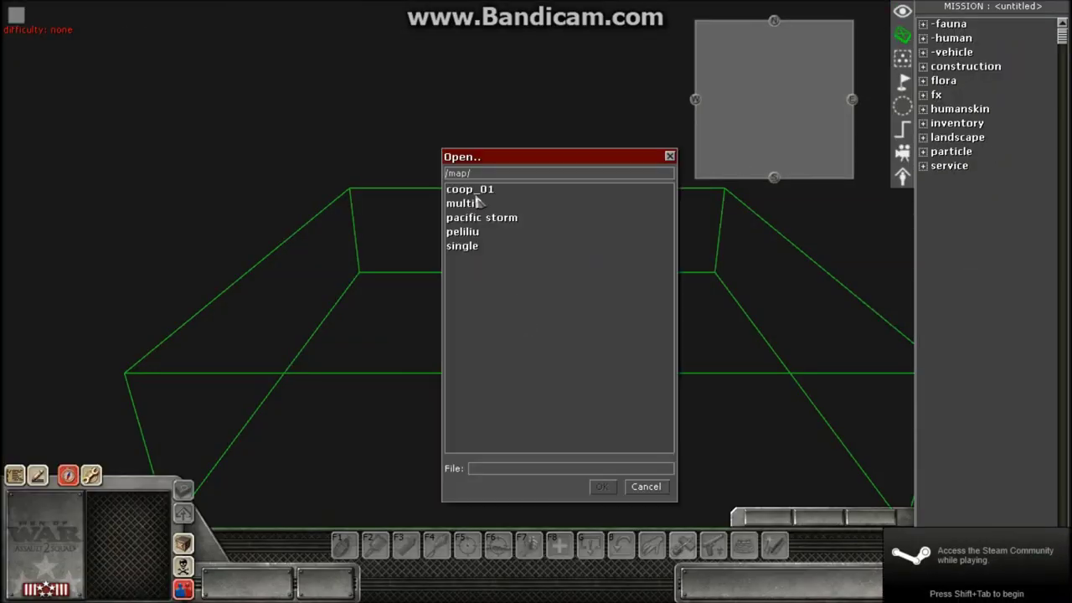
pyautogui.doubleClick(471, 205)
pyautogui.doubleClick(461, 207)
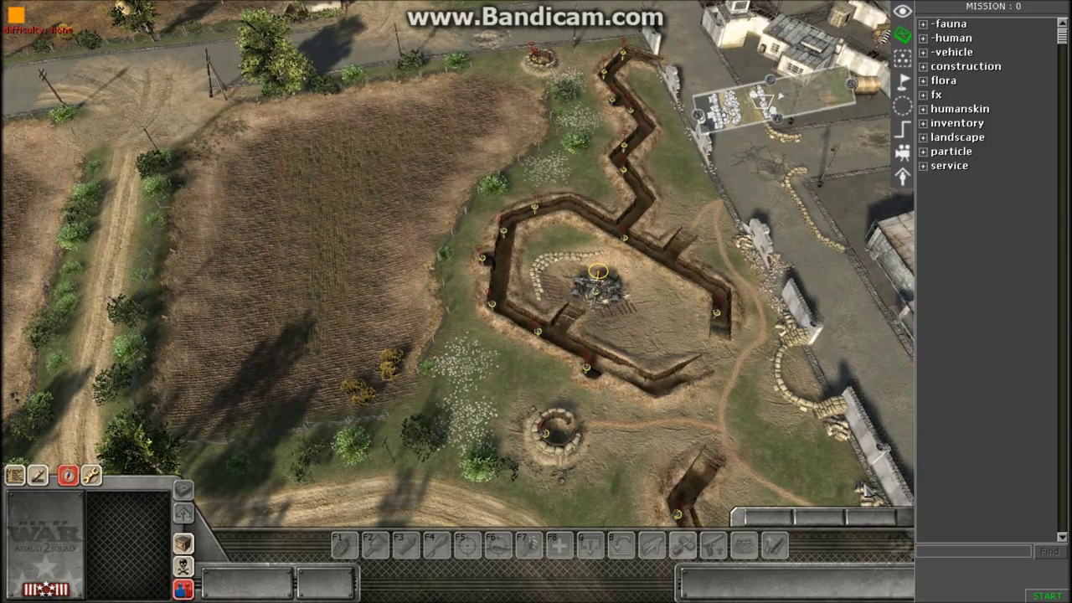
# Enlarge the minimap to nearly its maximum size in the map setup.
pyautogui.moveTo(2, 342)
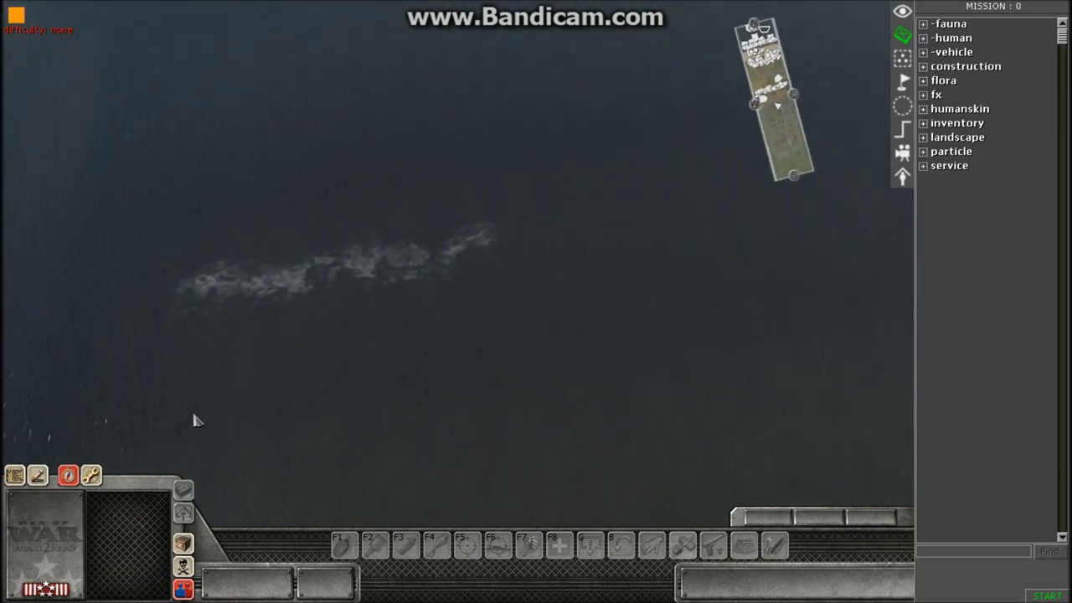
pyautogui.hotkey('ctrl', 'm')
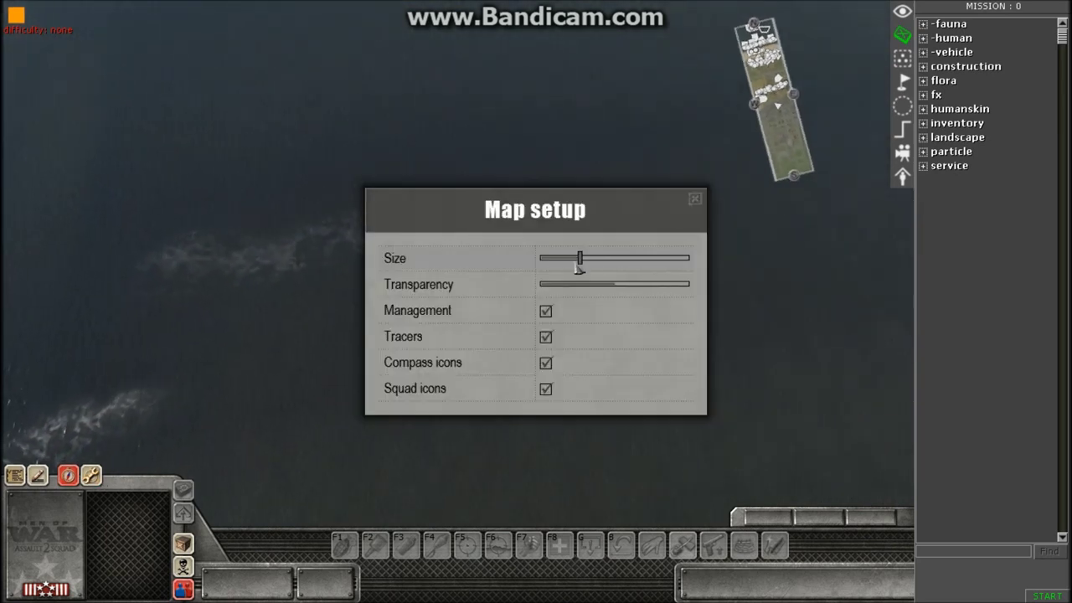
pyautogui.moveTo(582, 262); pyautogui.dragTo(685, 263)
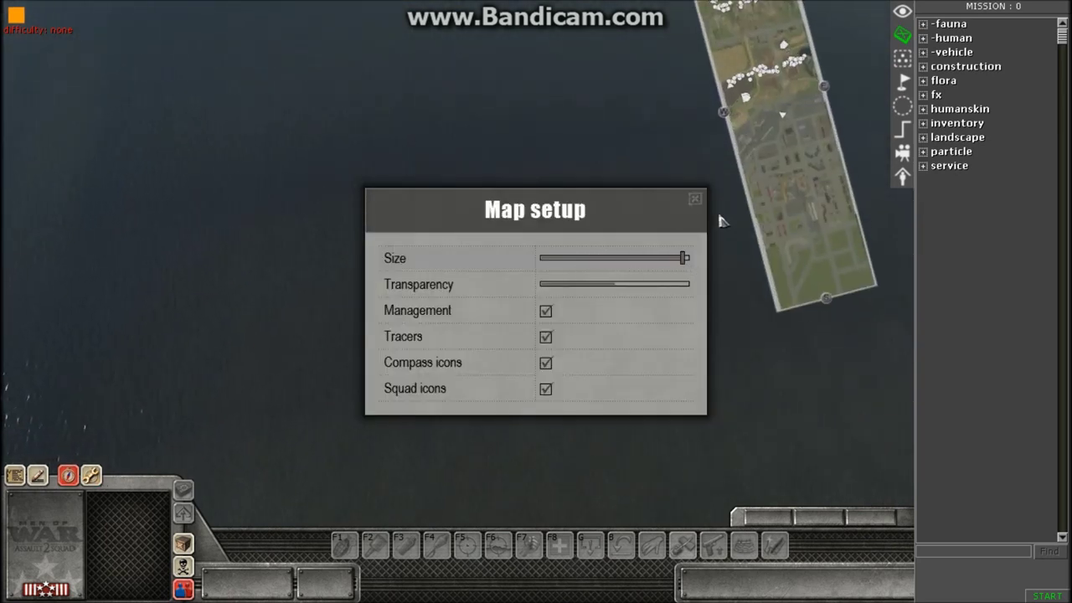
pyautogui.click(694, 199)
pyautogui.hotkey('ctrl', 'm')
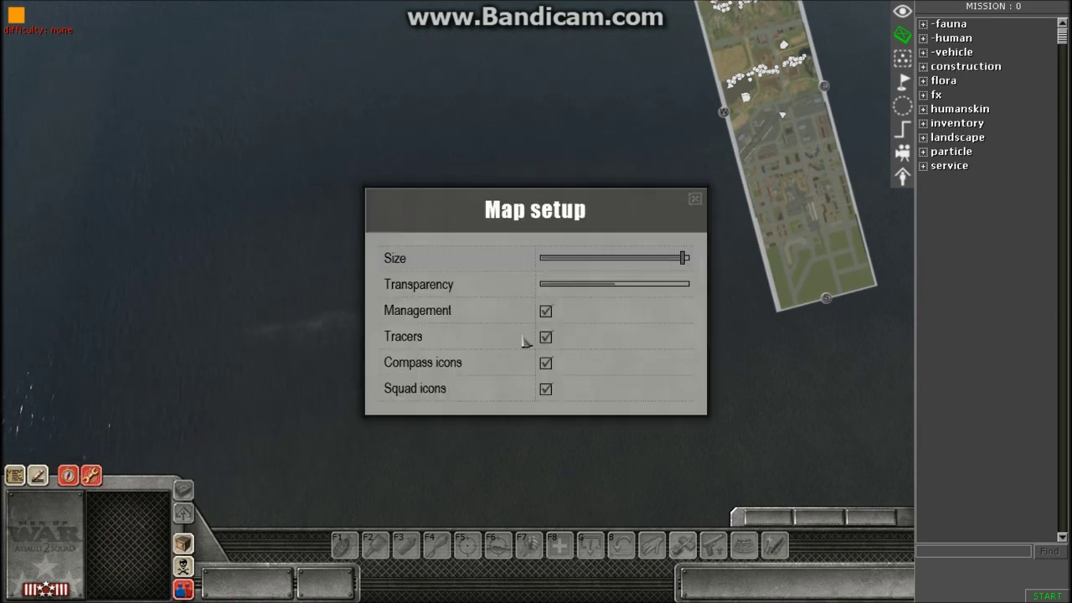